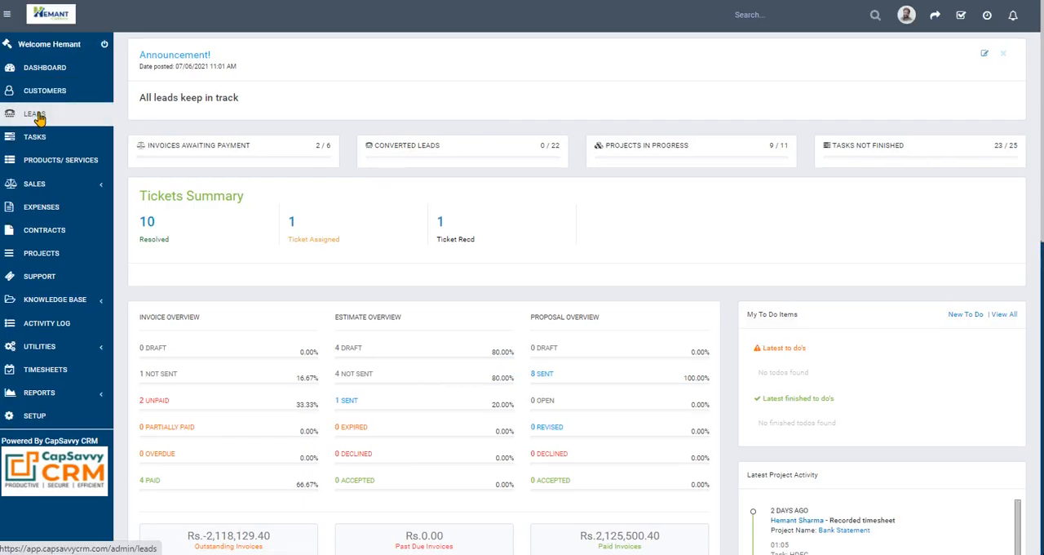
- Examine the lead status, source and assignee choices in a blank new lead form, and close it without saving
{"action": "left_click", "coordinate": [36, 116]}
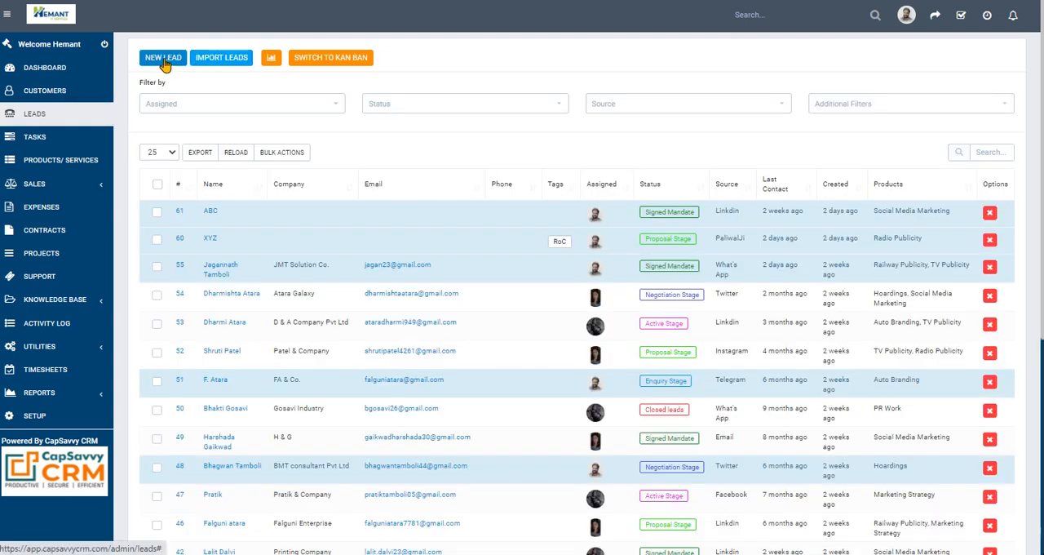
{"action": "left_click", "coordinate": [164, 61]}
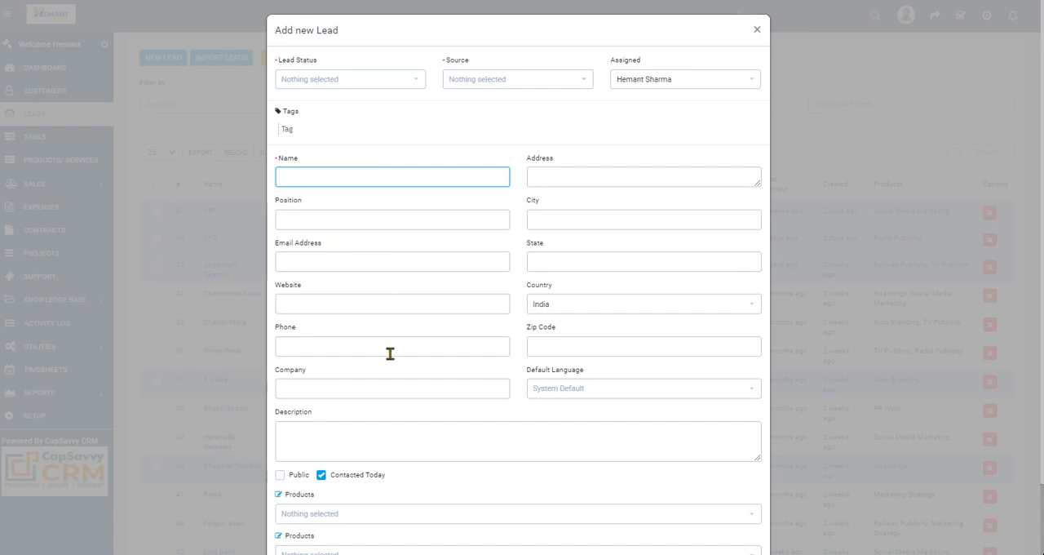
{"action": "left_click", "coordinate": [320, 81]}
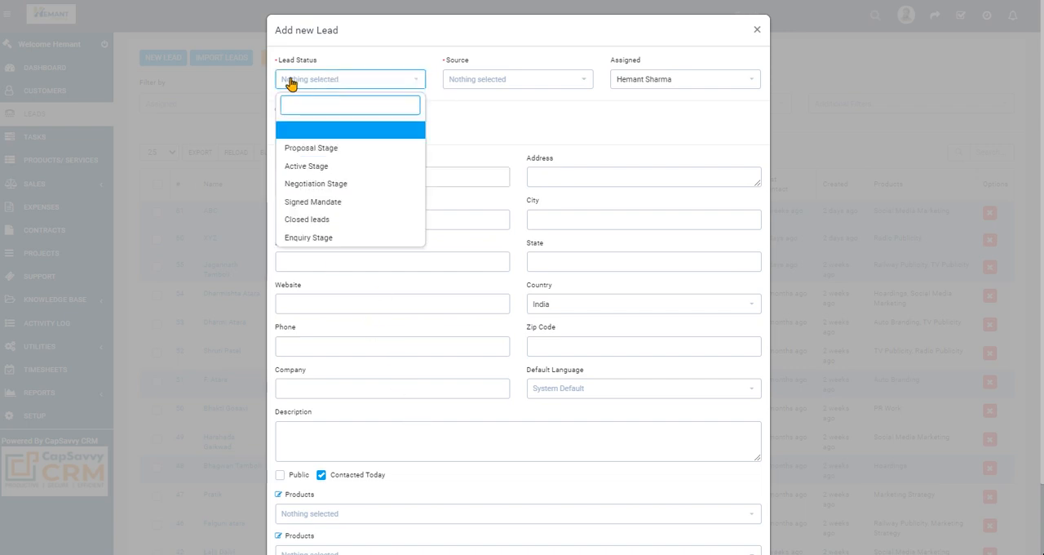
{"action": "left_click", "coordinate": [469, 81]}
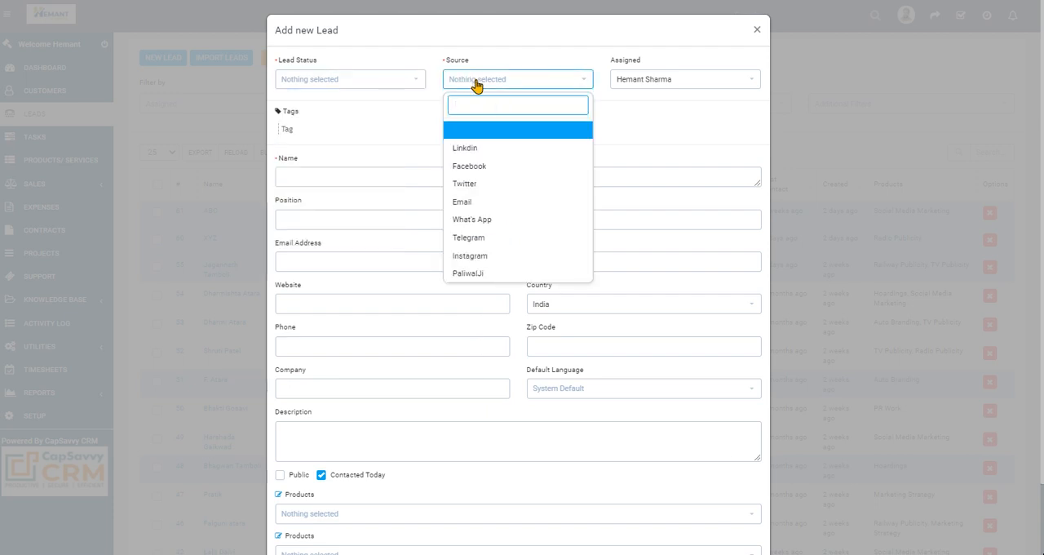
{"action": "left_click", "coordinate": [630, 82]}
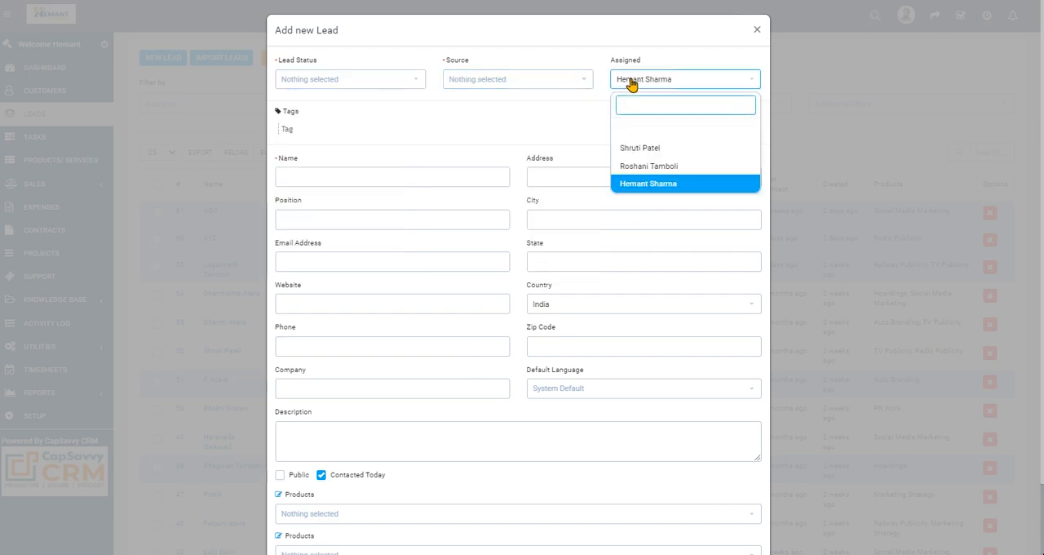
{"action": "left_click", "coordinate": [362, 84]}
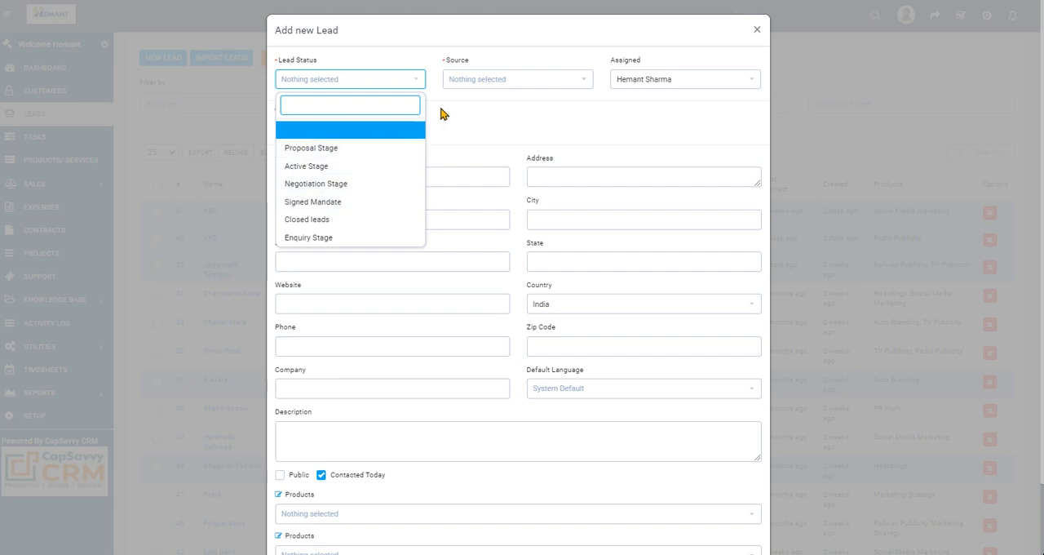
{"action": "left_click", "coordinate": [440, 114]}
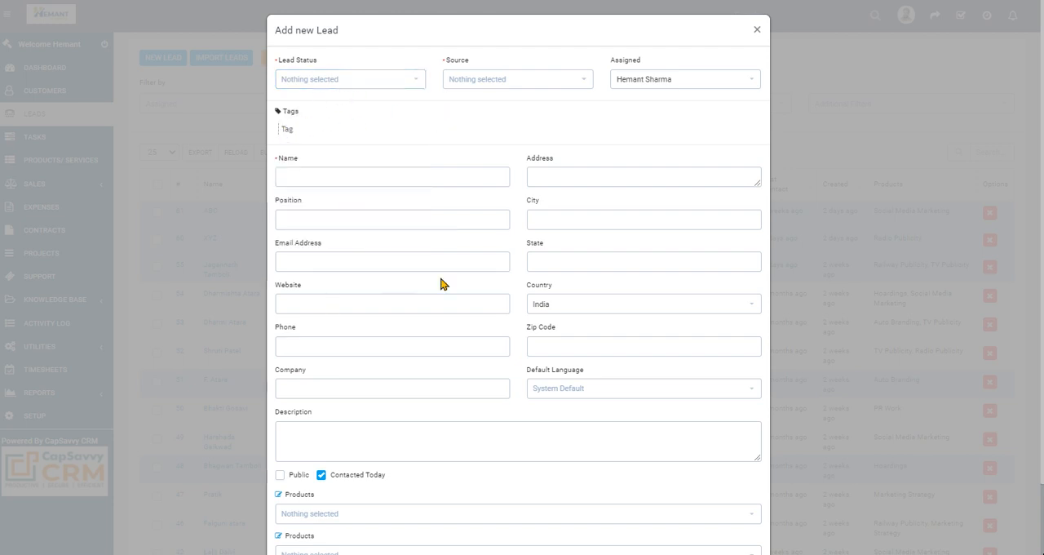
{"action": "left_click", "coordinate": [757, 29]}
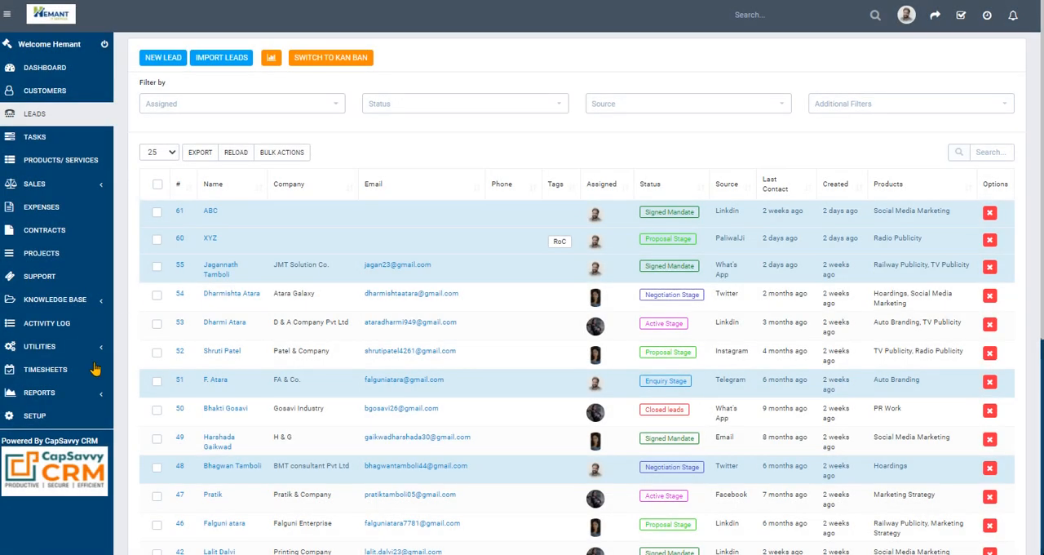
- Add a lead source named Frieds in the lead setup and save it
{"action": "left_click", "coordinate": [46, 420]}
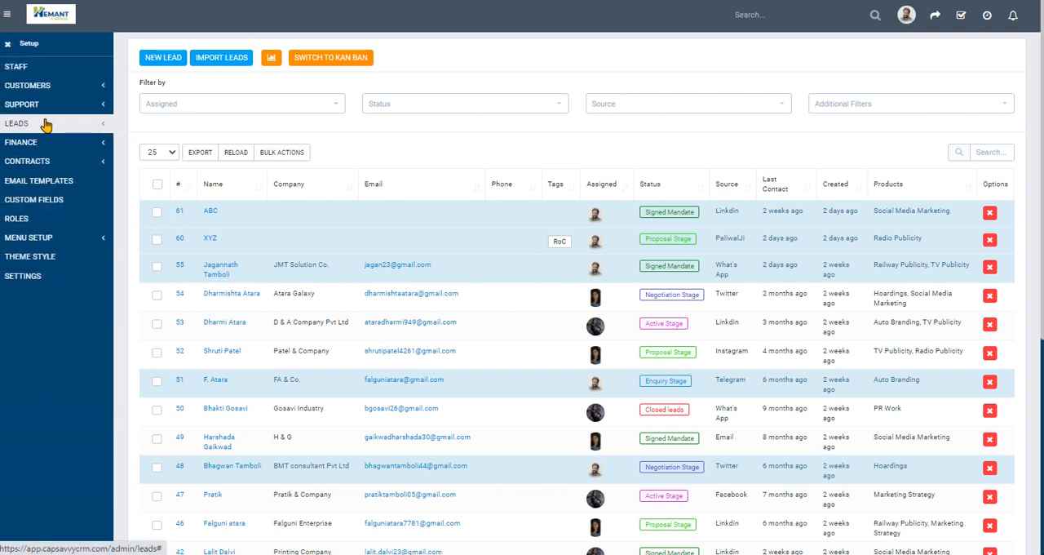
{"action": "left_click", "coordinate": [46, 124]}
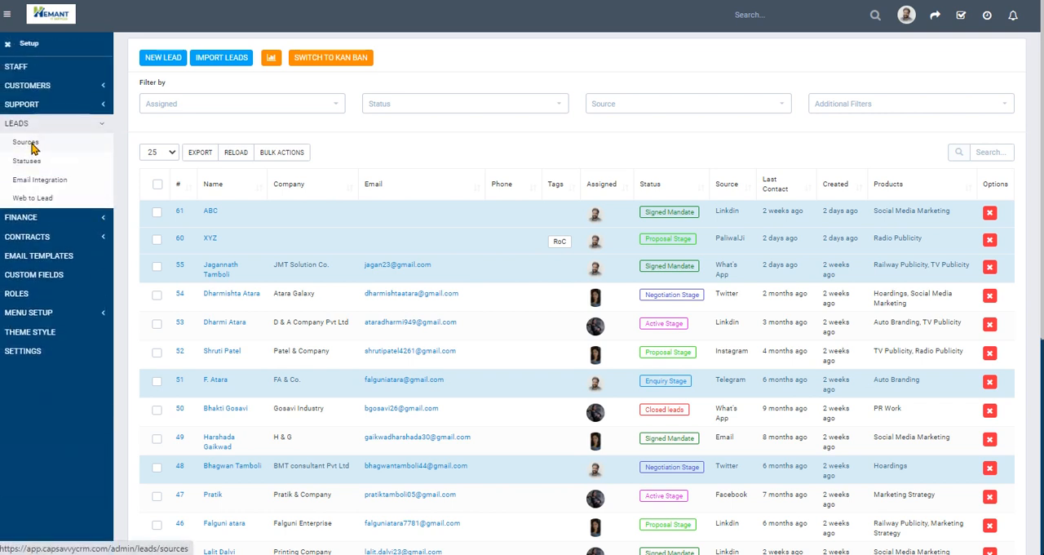
{"action": "left_click", "coordinate": [25, 143]}
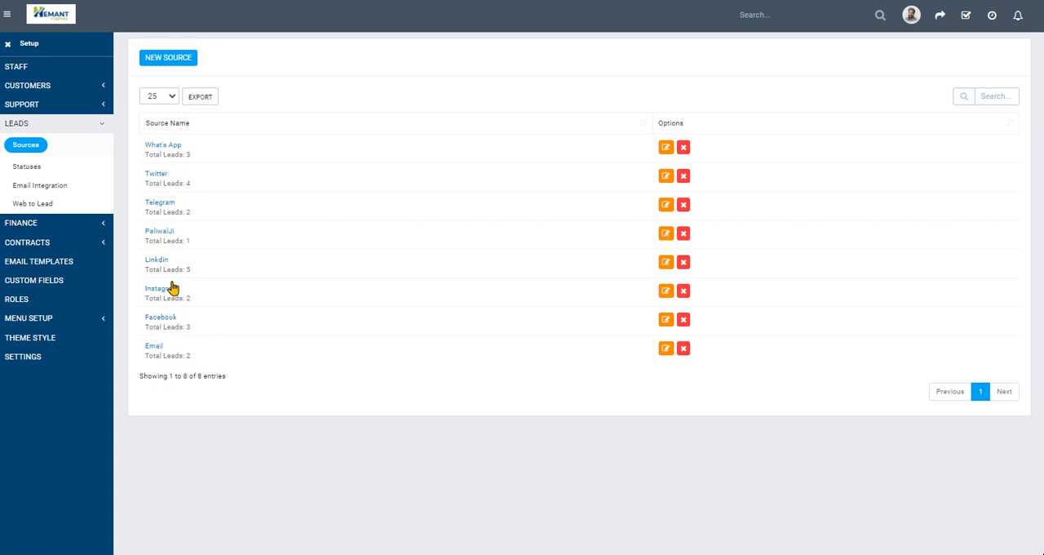
{"action": "left_click", "coordinate": [175, 63]}
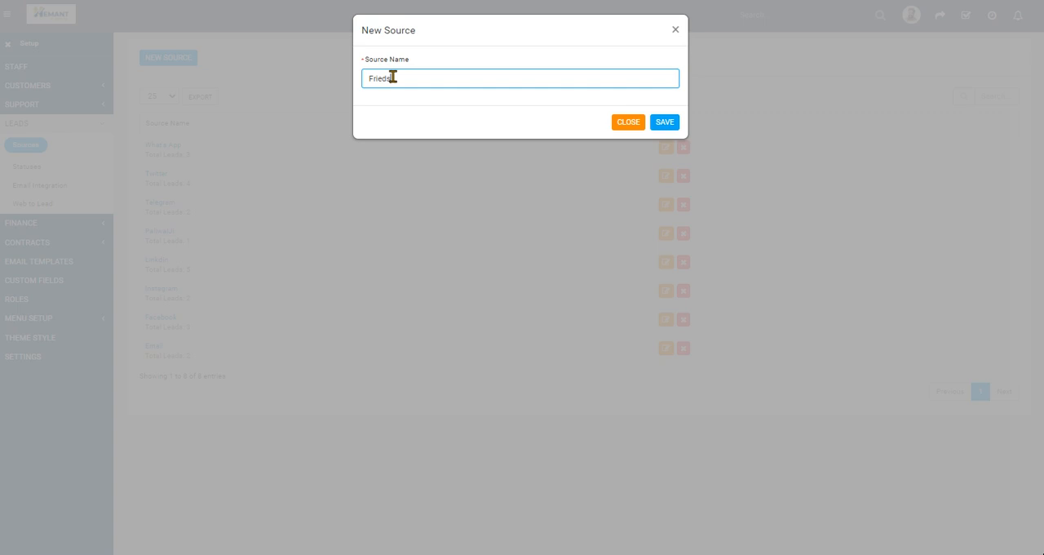
{"action": "left_click", "coordinate": [678, 123]}
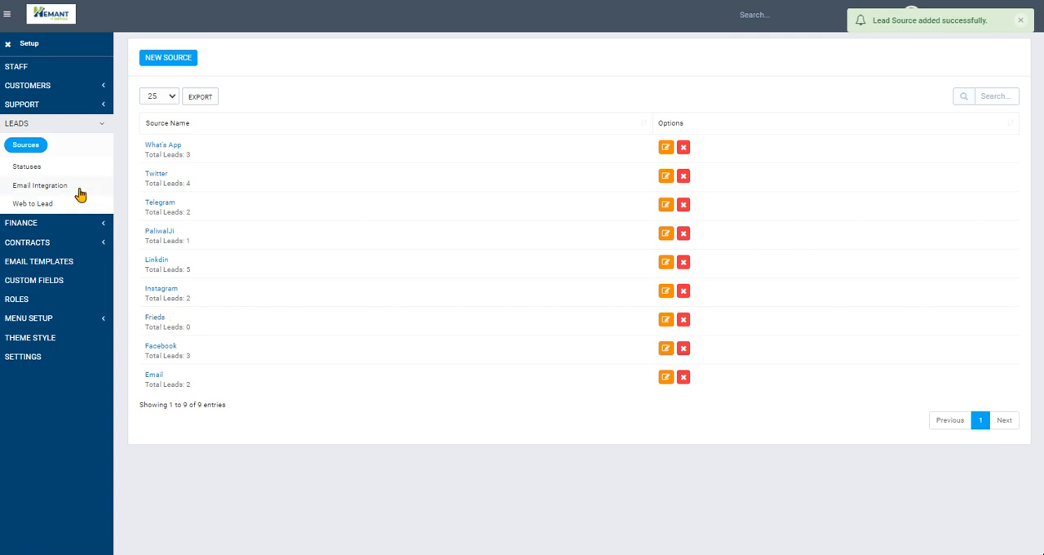
- Create a lead status named Lost Lead with the orange-red color #d65b38 and save it
{"action": "left_click", "coordinate": [27, 168]}
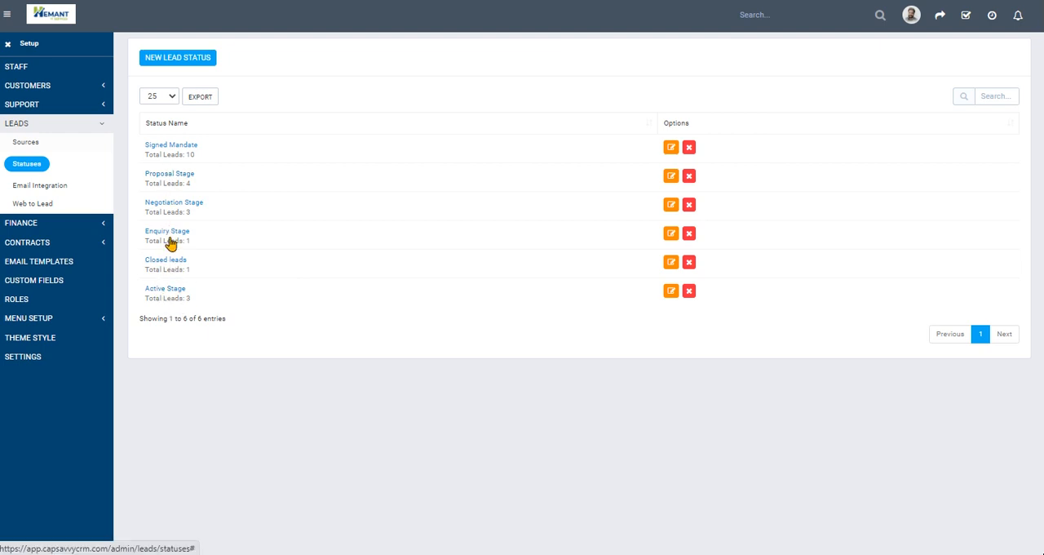
{"action": "left_click", "coordinate": [170, 58]}
{"action": "left_click", "coordinate": [405, 78]}
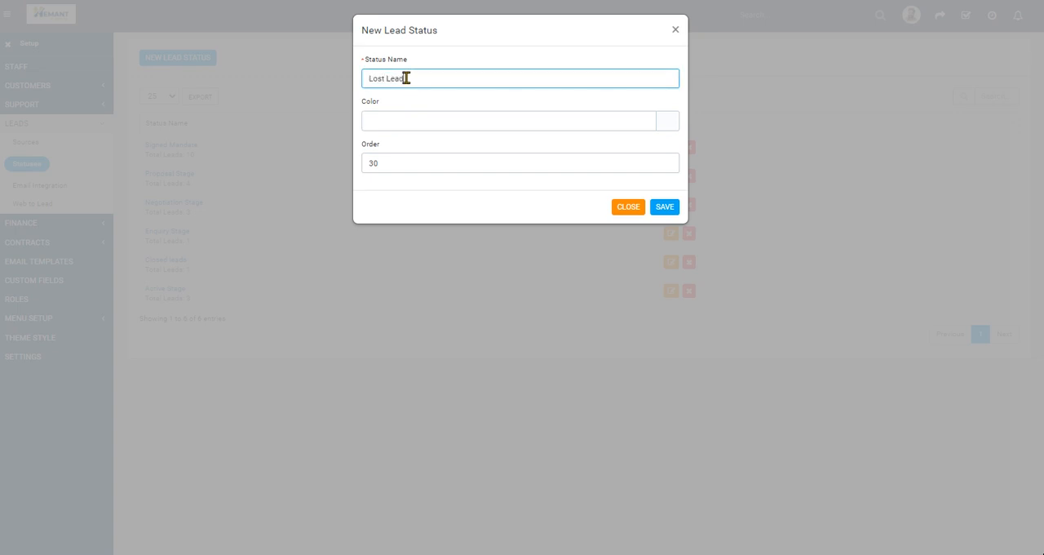
{"action": "left_click", "coordinate": [670, 121]}
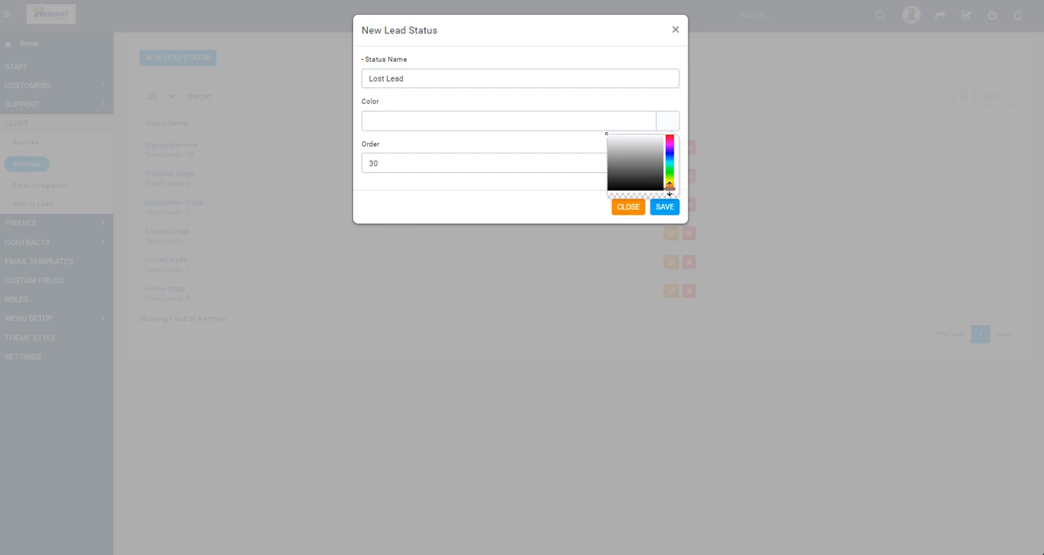
{"action": "left_click", "coordinate": [670, 187]}
{"action": "left_click", "coordinate": [650, 145]}
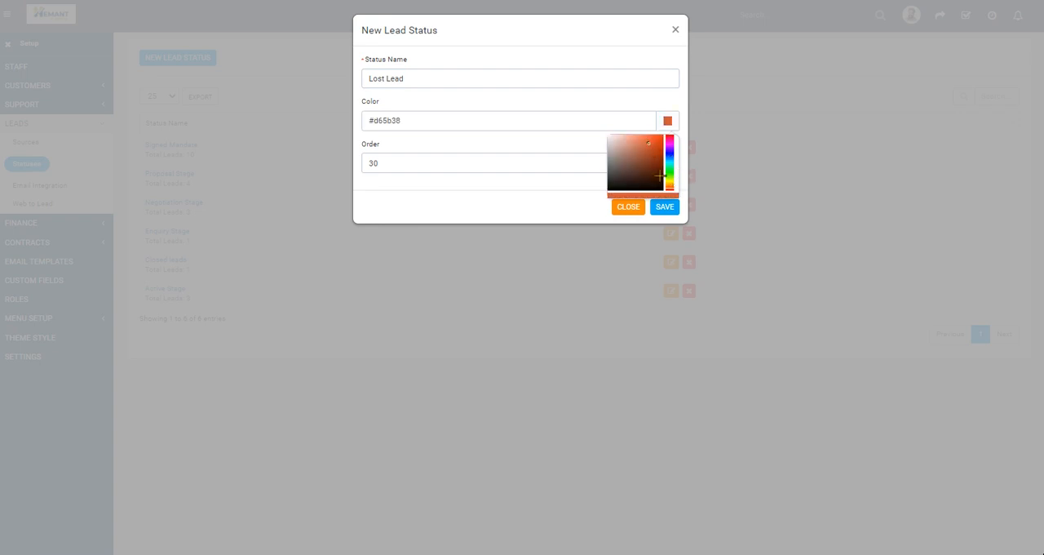
{"action": "left_click", "coordinate": [665, 207]}
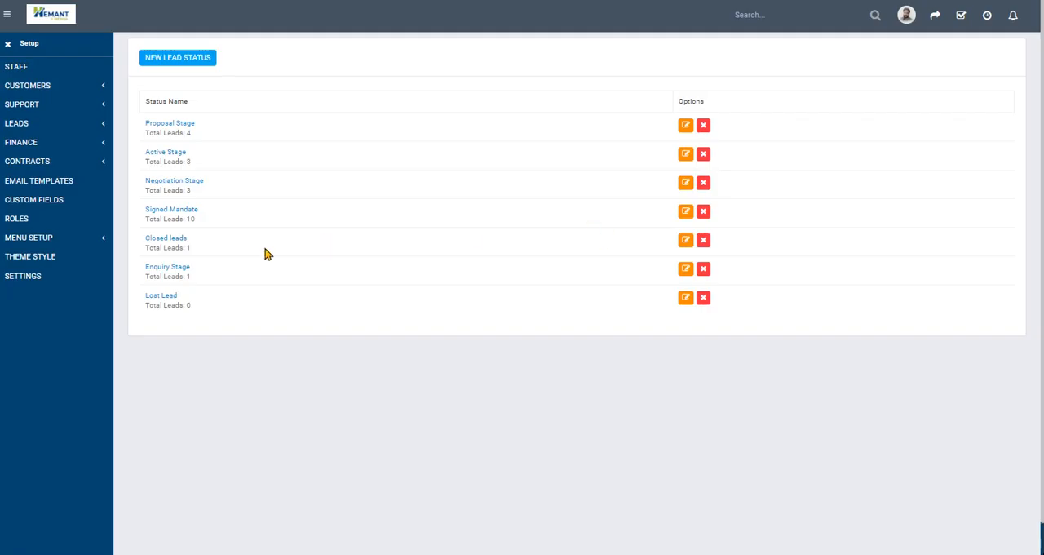
- Return to the leads list and start a new lead with status Lost Lead and source Frieds
{"action": "left_click", "coordinate": [8, 43]}
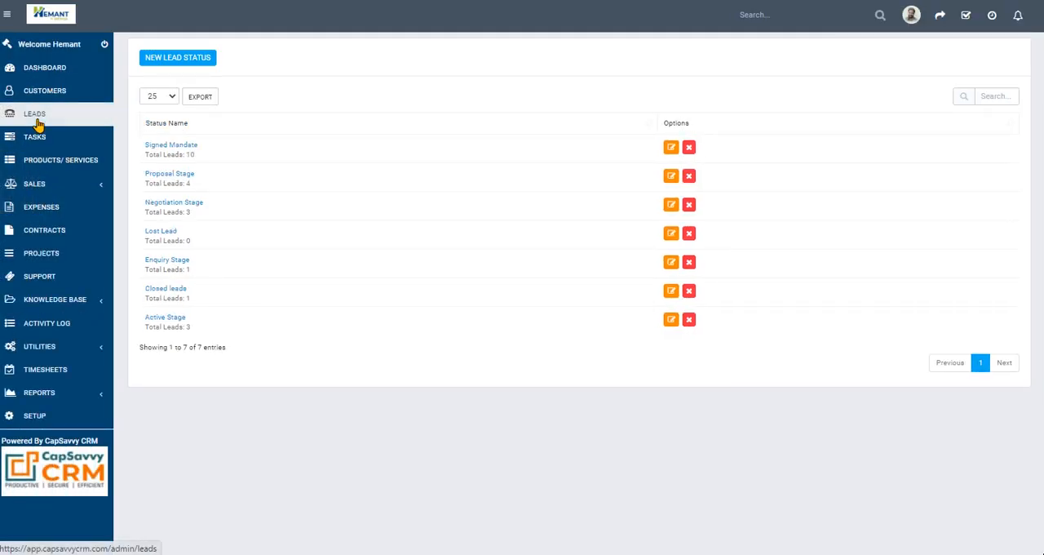
{"action": "left_click", "coordinate": [36, 116]}
{"action": "left_click", "coordinate": [167, 62]}
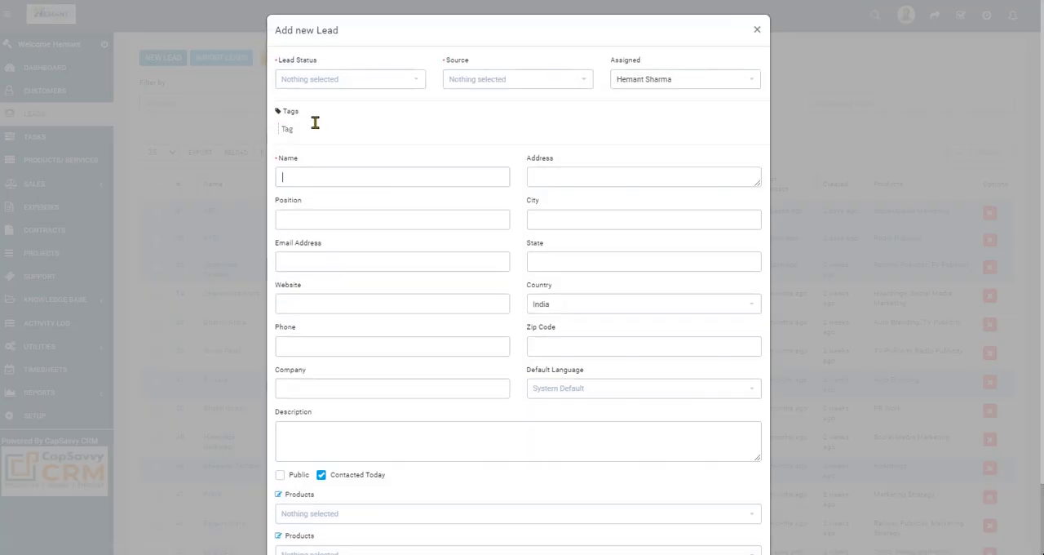
{"action": "left_click", "coordinate": [330, 81]}
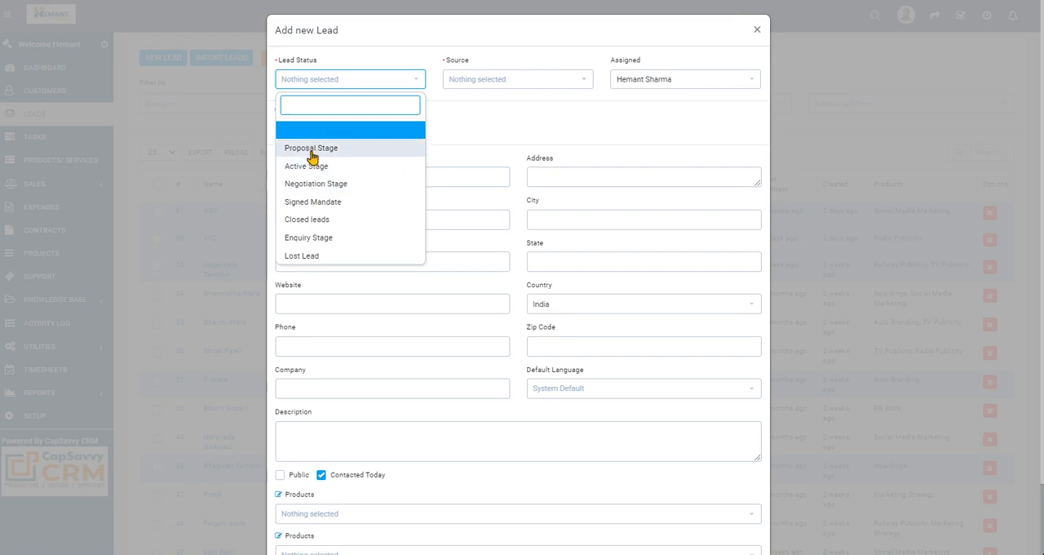
{"action": "left_click", "coordinate": [306, 258]}
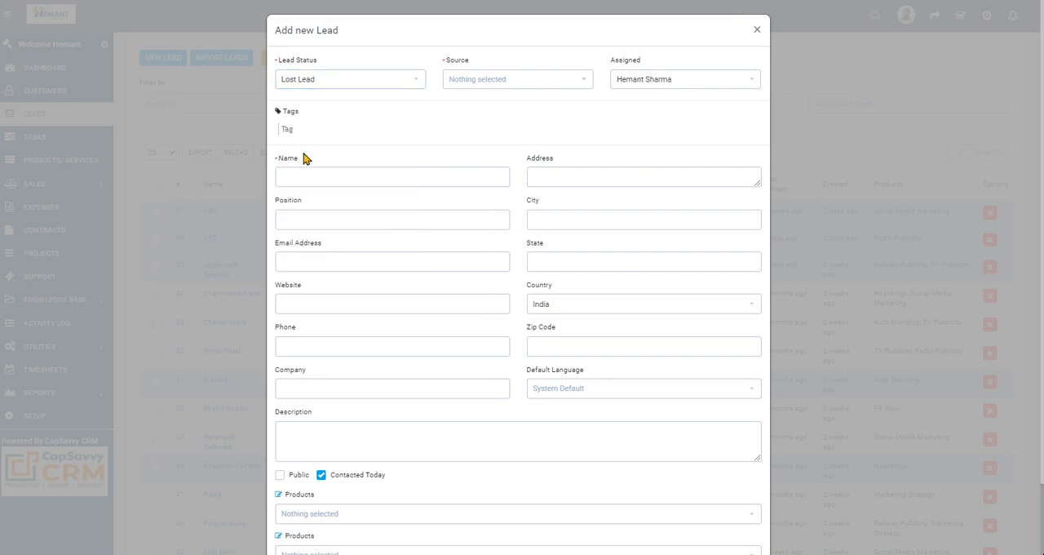
{"action": "left_click", "coordinate": [479, 83]}
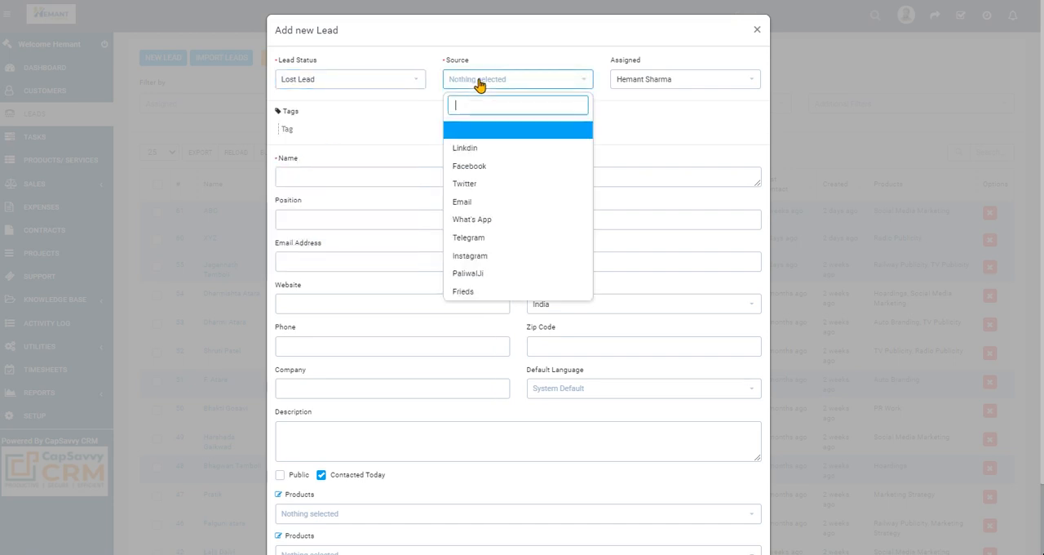
{"action": "left_click", "coordinate": [466, 292]}
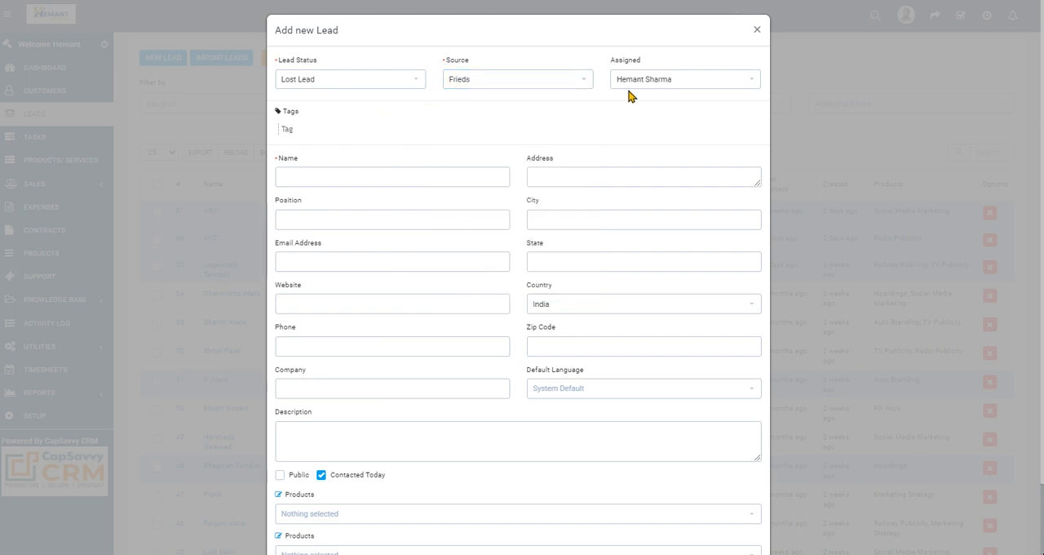
- Assign the new lead to the second staff member listed and enter the lead's full name
{"action": "left_click", "coordinate": [663, 82]}
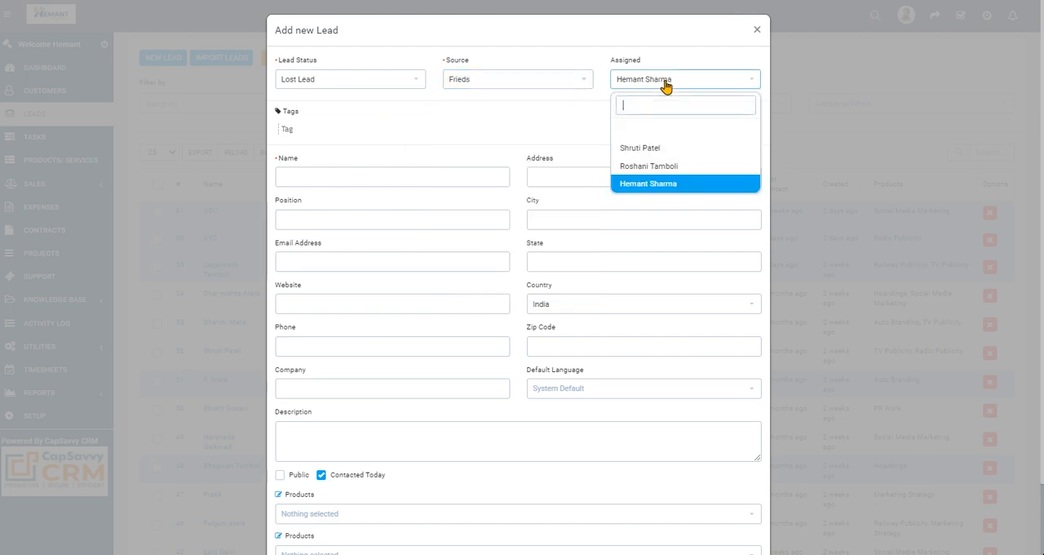
{"action": "left_click", "coordinate": [644, 166]}
{"action": "left_click", "coordinate": [329, 176]}
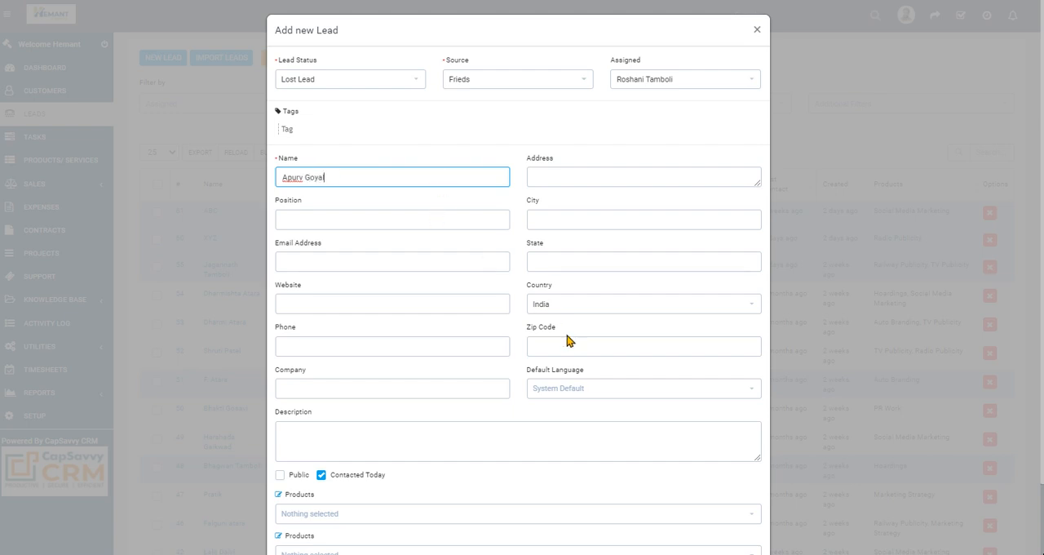
- Set the lead's two product fields to Hoardings and PR Work, save the lead and close its record
{"action": "scroll", "coordinate": [565, 367], "scroll_direction": "down", "scroll_amount": 1}
{"action": "left_click", "coordinate": [331, 437]}
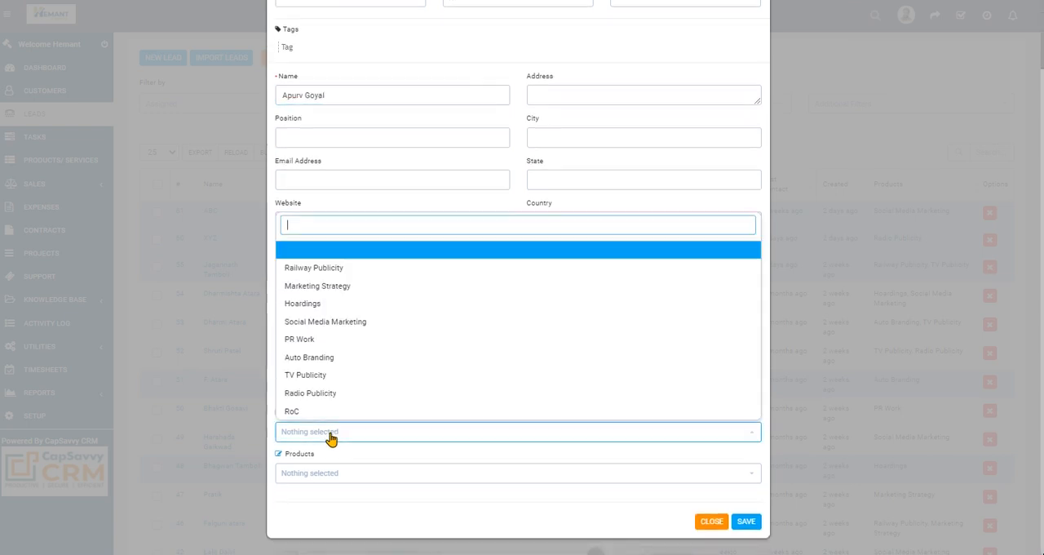
{"action": "left_click", "coordinate": [317, 304]}
{"action": "left_click", "coordinate": [364, 479]}
{"action": "left_click", "coordinate": [334, 400]}
{"action": "left_click", "coordinate": [600, 519]}
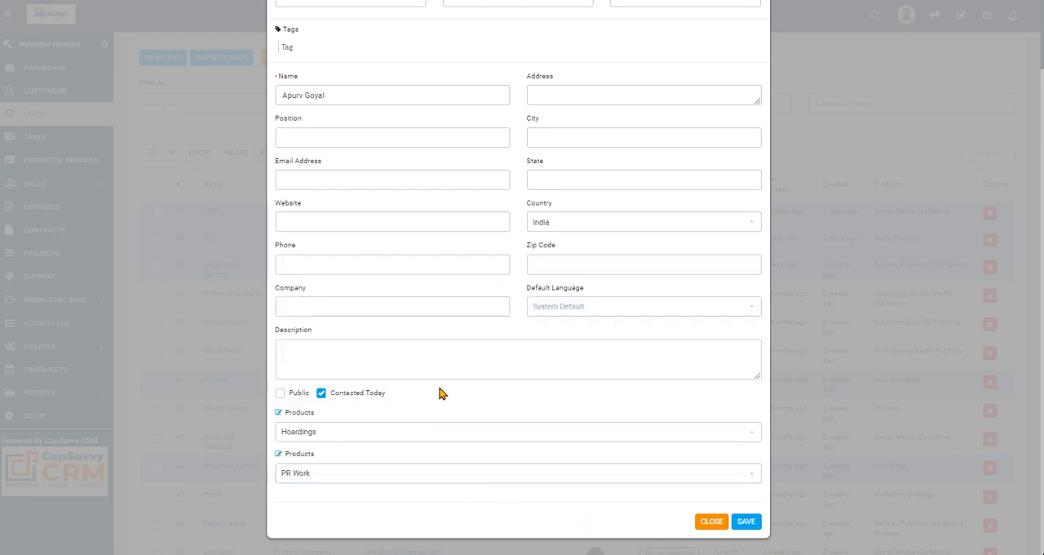
{"action": "left_click", "coordinate": [745, 521]}
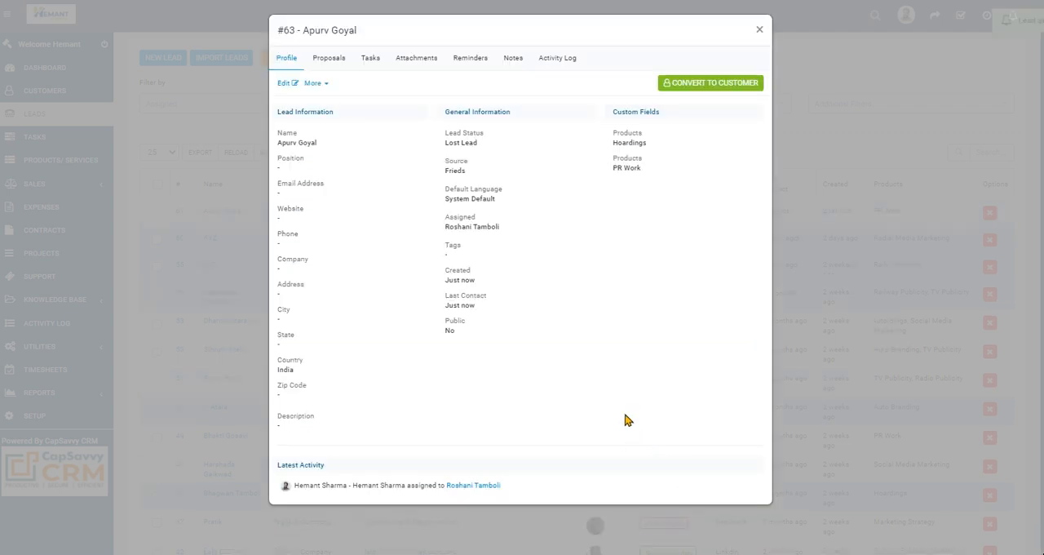
{"action": "left_click", "coordinate": [759, 31]}
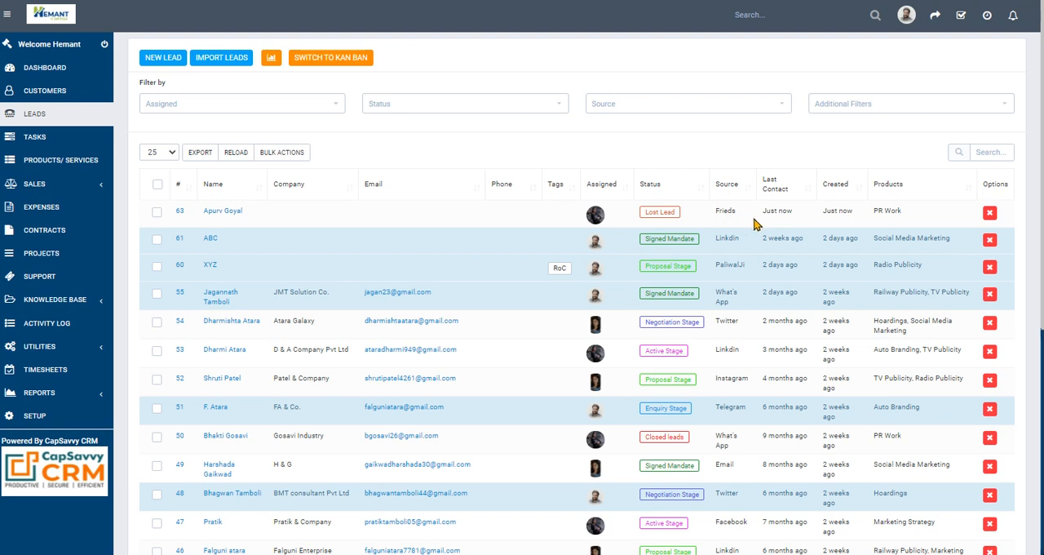
- Look through the profile, proposals and tasks of the newly created lead, and close its record
{"action": "left_click", "coordinate": [222, 212]}
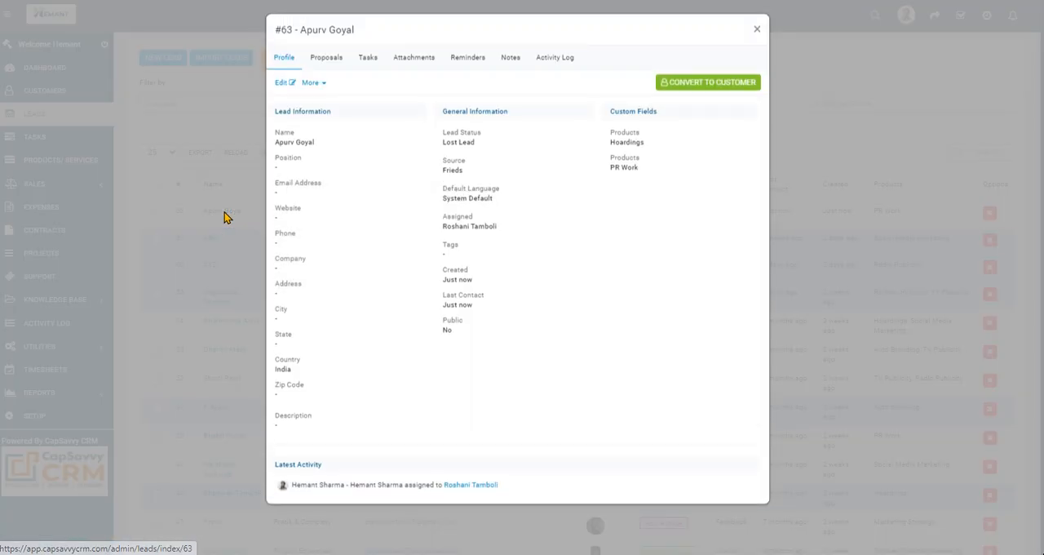
{"action": "left_click", "coordinate": [328, 64]}
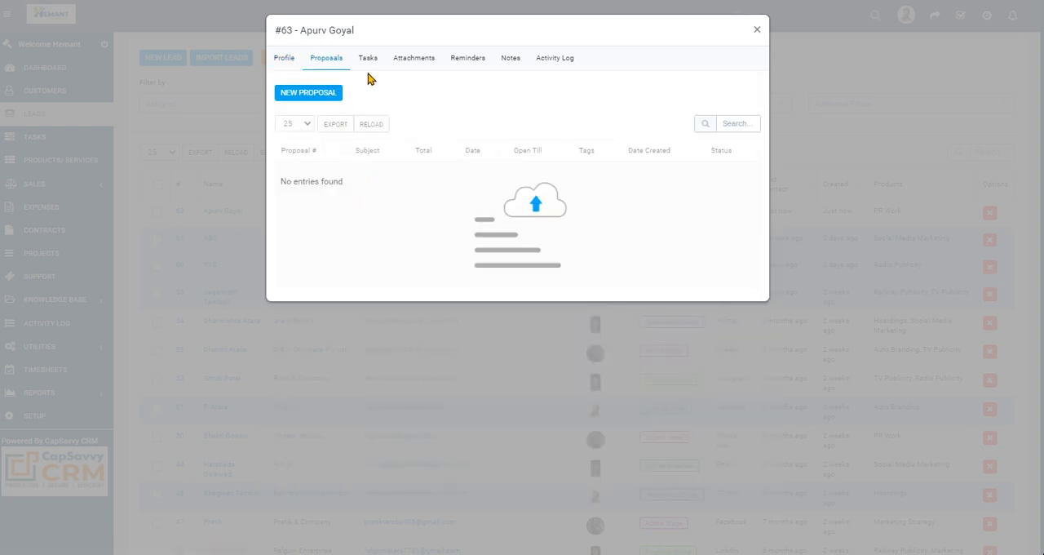
{"action": "left_click", "coordinate": [369, 62]}
{"action": "left_click", "coordinate": [280, 63]}
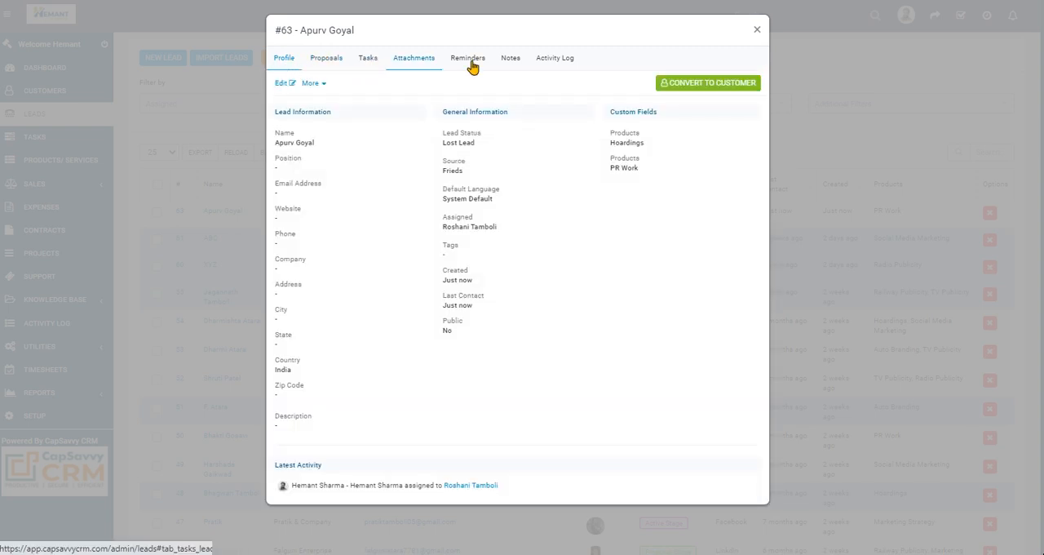
{"action": "left_click", "coordinate": [756, 31]}
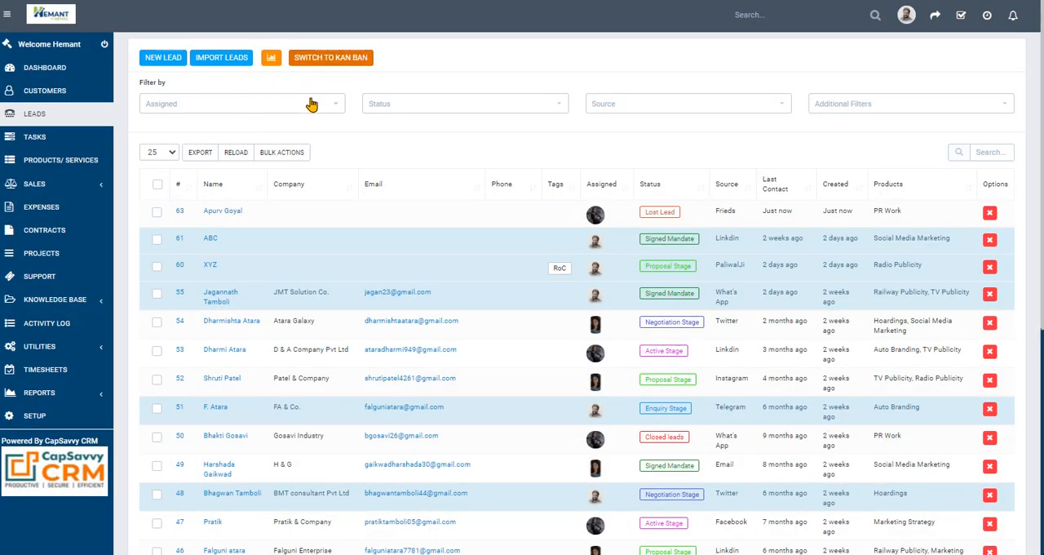
- Open the newest lead for editing, look at its status choices, and close the record without changing anything
{"action": "left_click", "coordinate": [222, 212]}
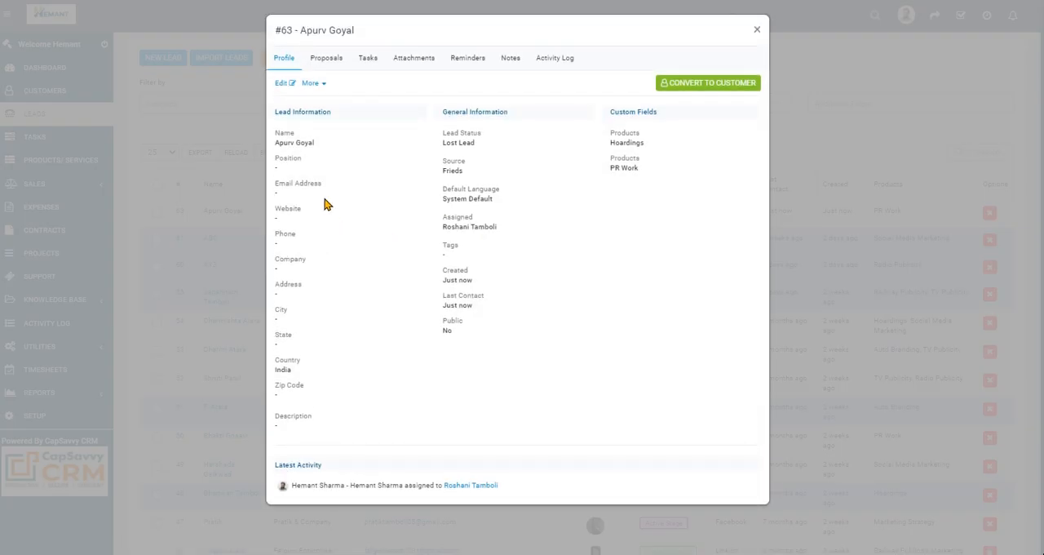
{"action": "left_click", "coordinate": [280, 84]}
{"action": "left_click", "coordinate": [346, 129]}
{"action": "left_click", "coordinate": [347, 129]}
{"action": "left_click", "coordinate": [755, 30]}
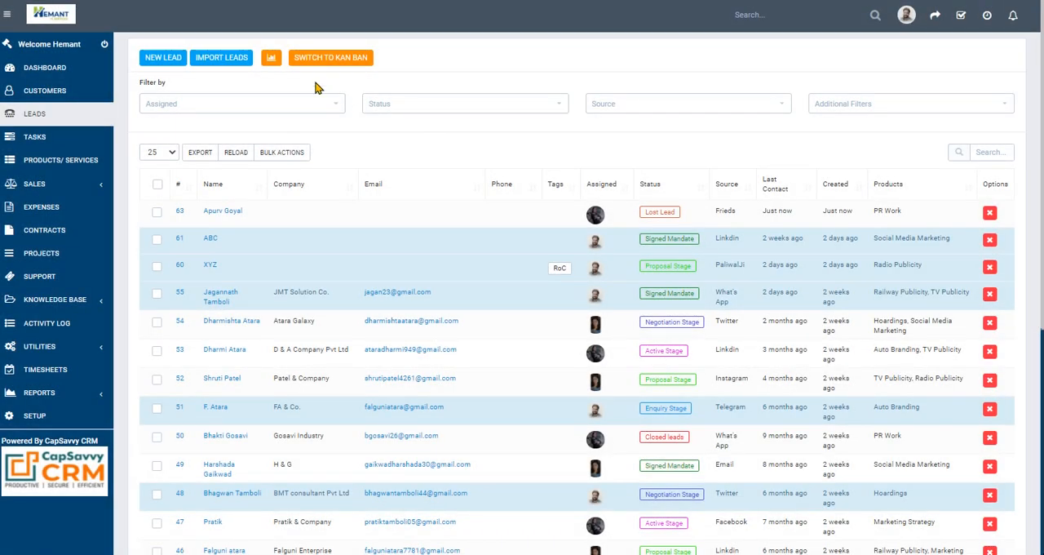
- In the kanban view, move the newest lead from Lost Lead to Enquiry Stage and return to the list view
{"action": "left_click", "coordinate": [320, 59]}
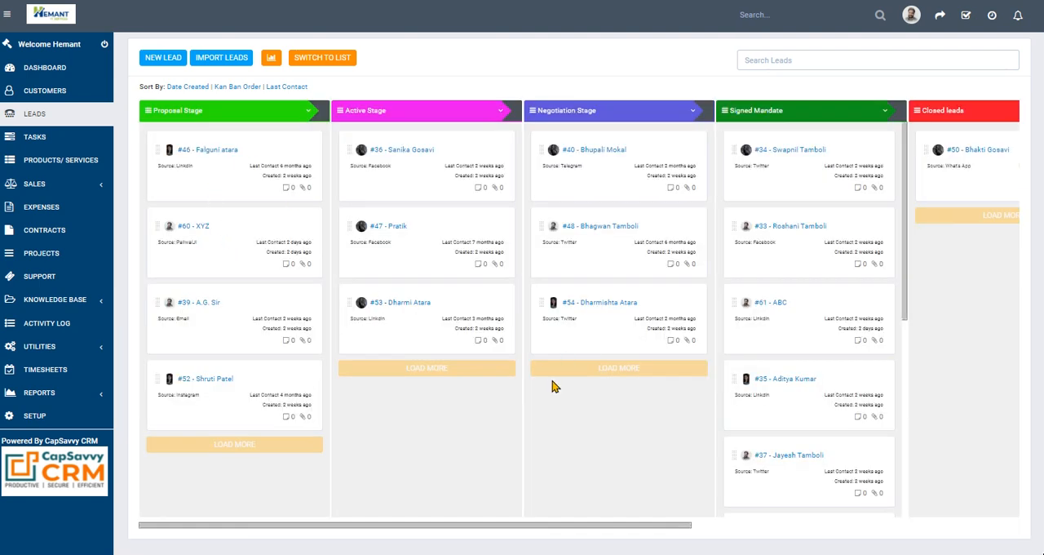
{"action": "left_click_drag", "start_coordinate": [526, 529], "coordinate": [887, 508]}
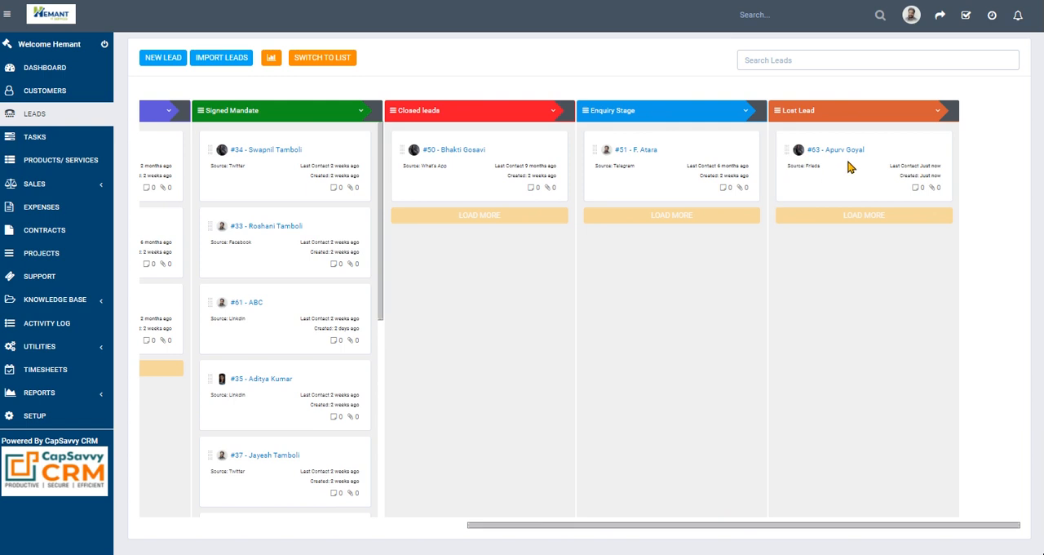
{"action": "left_click_drag", "start_coordinate": [862, 167], "coordinate": [683, 263]}
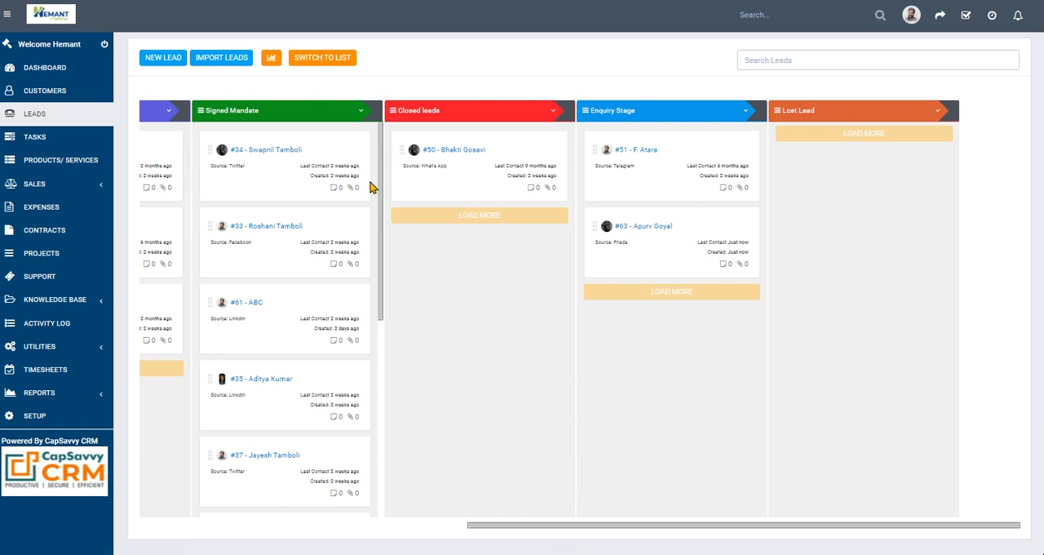
{"action": "left_click", "coordinate": [322, 57]}
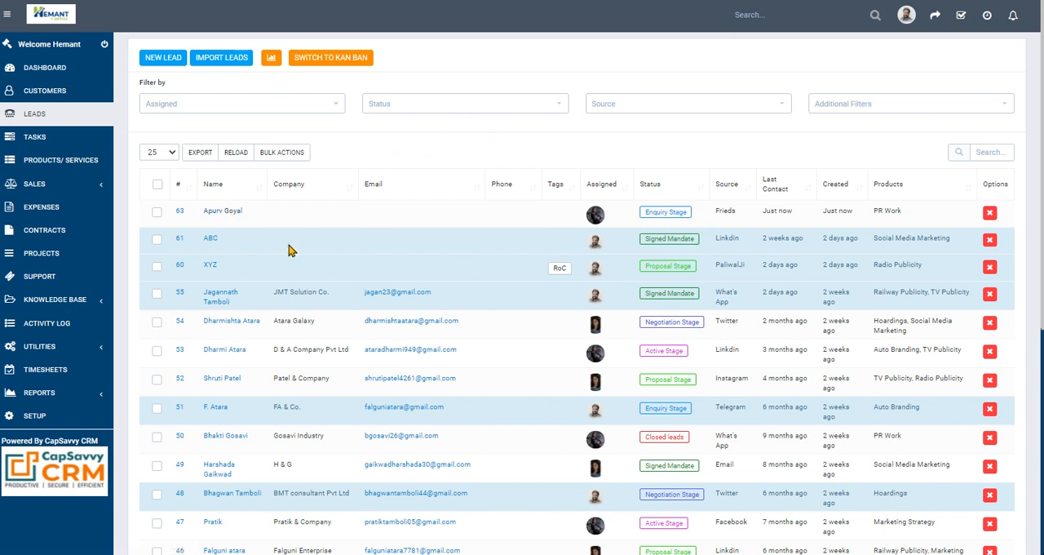
- Review the newest lead's profile, proposals, tasks and attachments, and close its record
{"action": "left_click", "coordinate": [224, 212]}
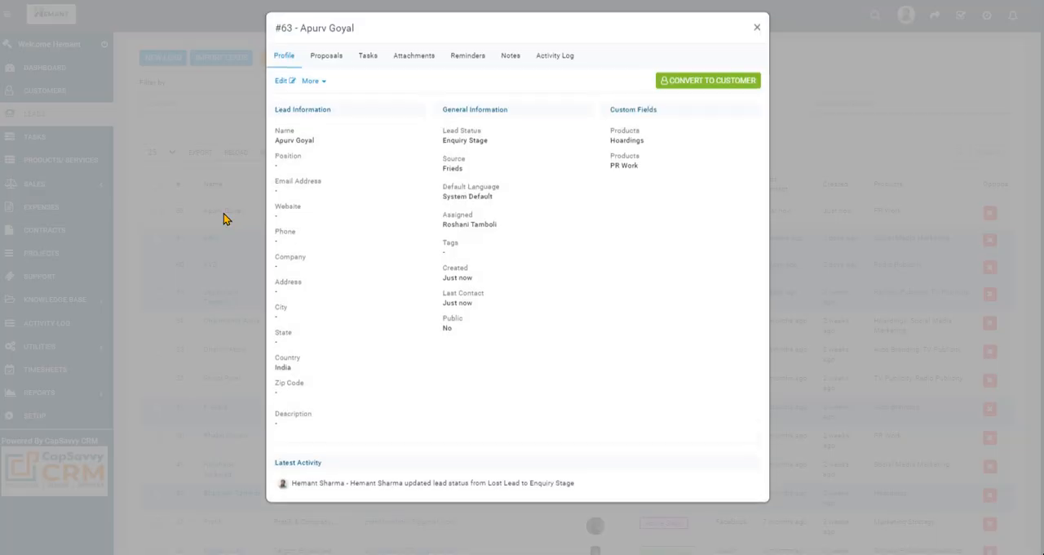
{"action": "left_click", "coordinate": [341, 65]}
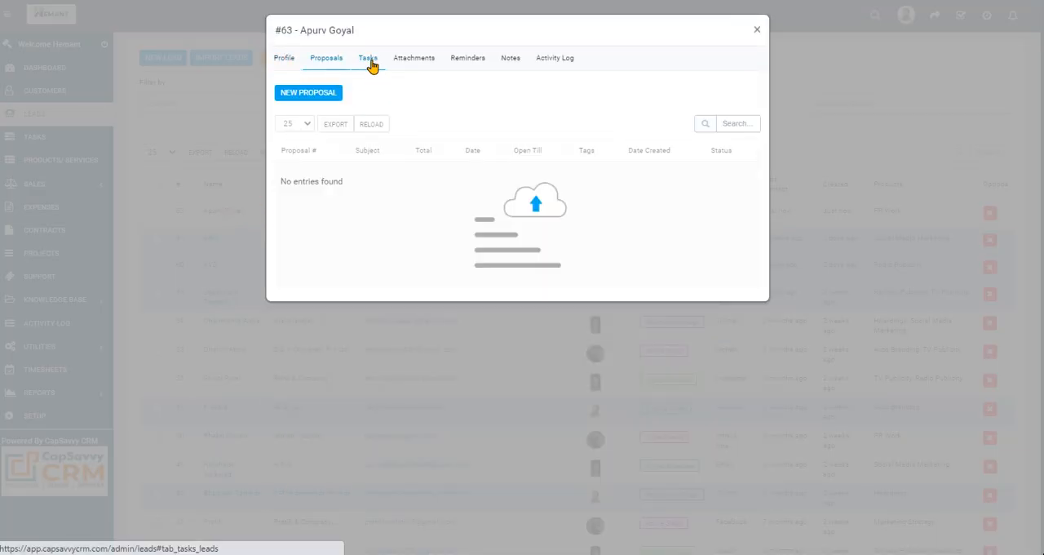
{"action": "left_click", "coordinate": [370, 64]}
{"action": "left_click", "coordinate": [420, 63]}
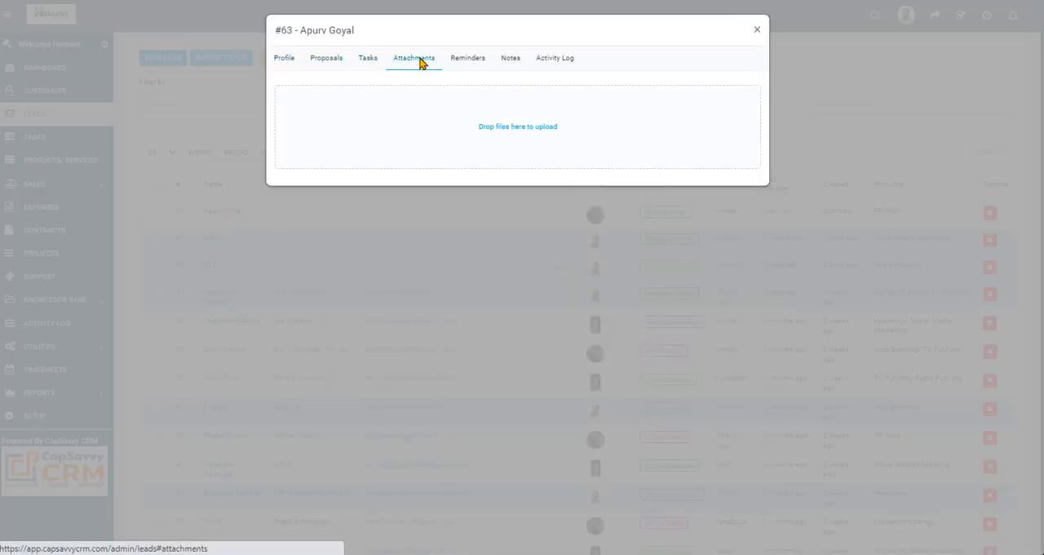
{"action": "left_click", "coordinate": [757, 31]}
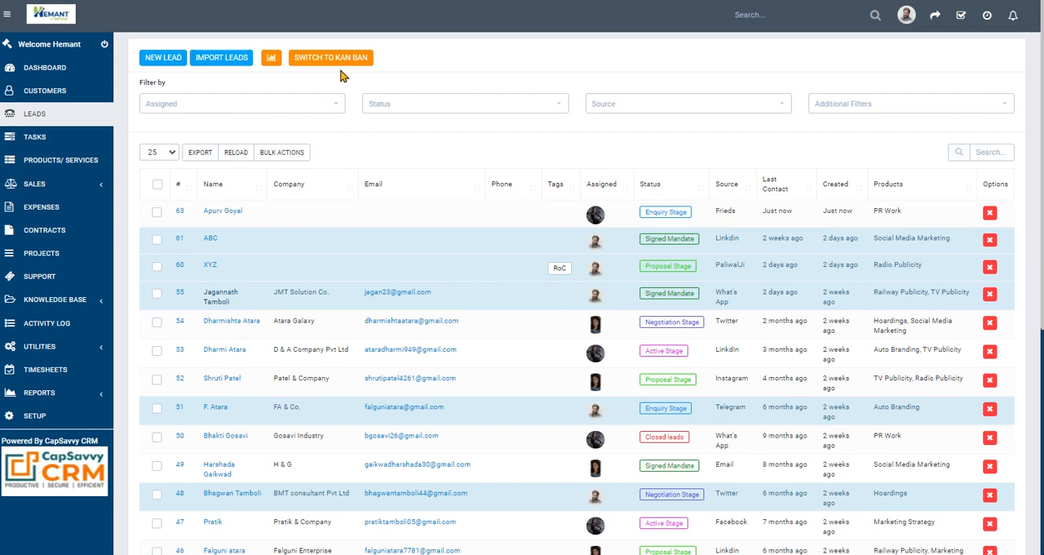
- Review the profile, proposals and tasks of the JMT Solution Co. lead, and close its record
{"action": "left_click", "coordinate": [211, 309]}
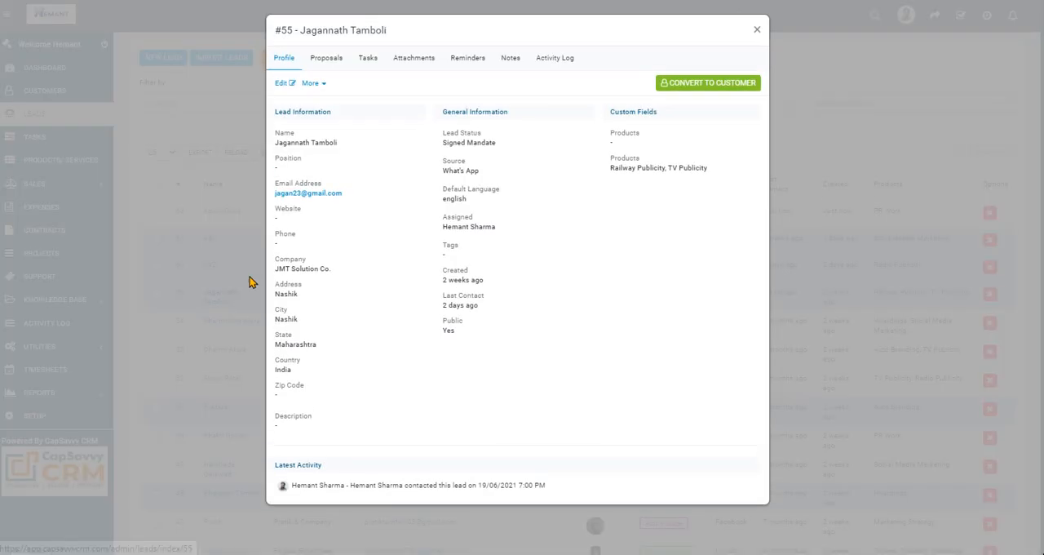
{"action": "left_click", "coordinate": [324, 60]}
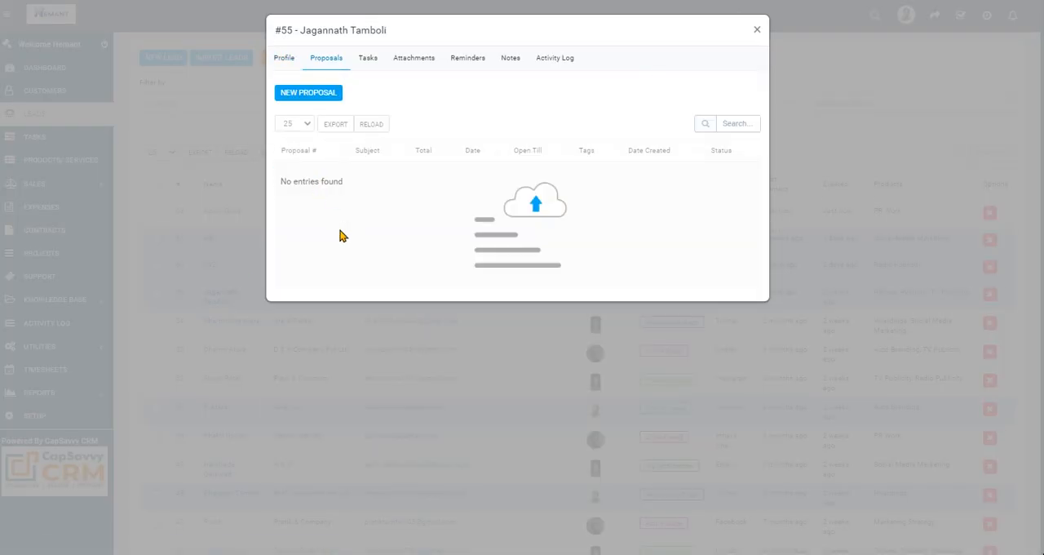
{"action": "left_click", "coordinate": [371, 60]}
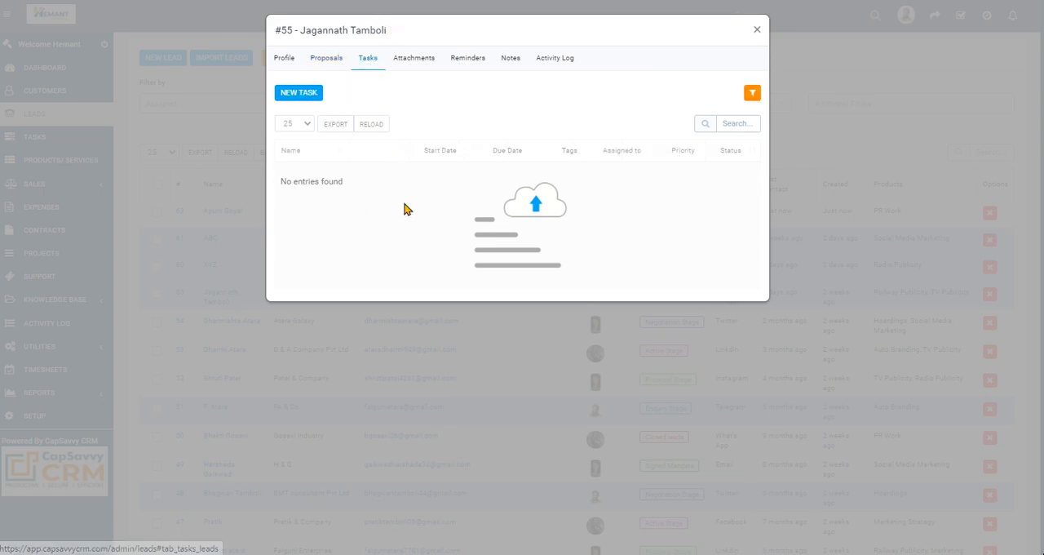
{"action": "left_click", "coordinate": [757, 33]}
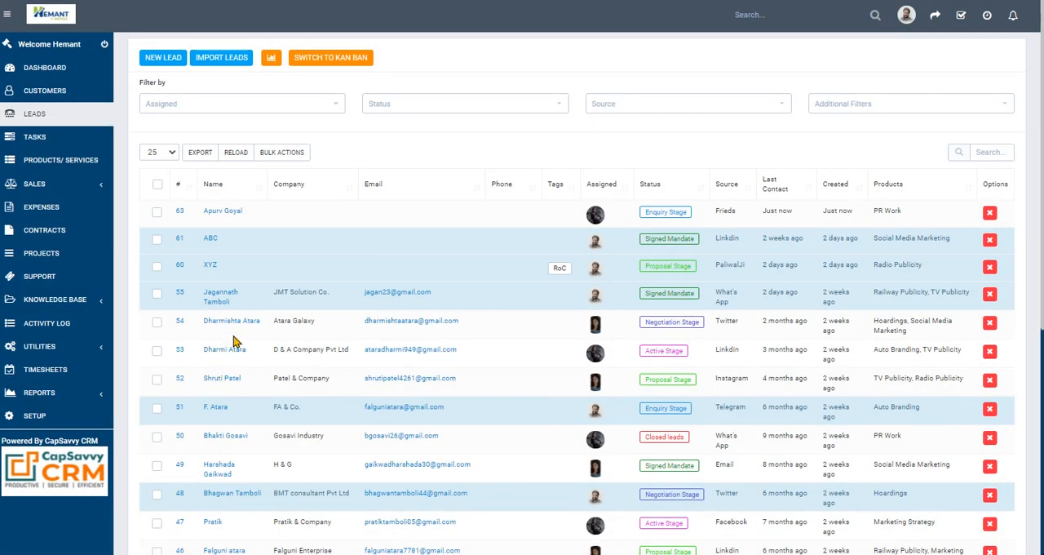
- Look through the proposals, tasks and attachments of the Atara Galaxy lead, and close its record
{"action": "left_click", "coordinate": [233, 322]}
{"action": "left_click", "coordinate": [329, 66]}
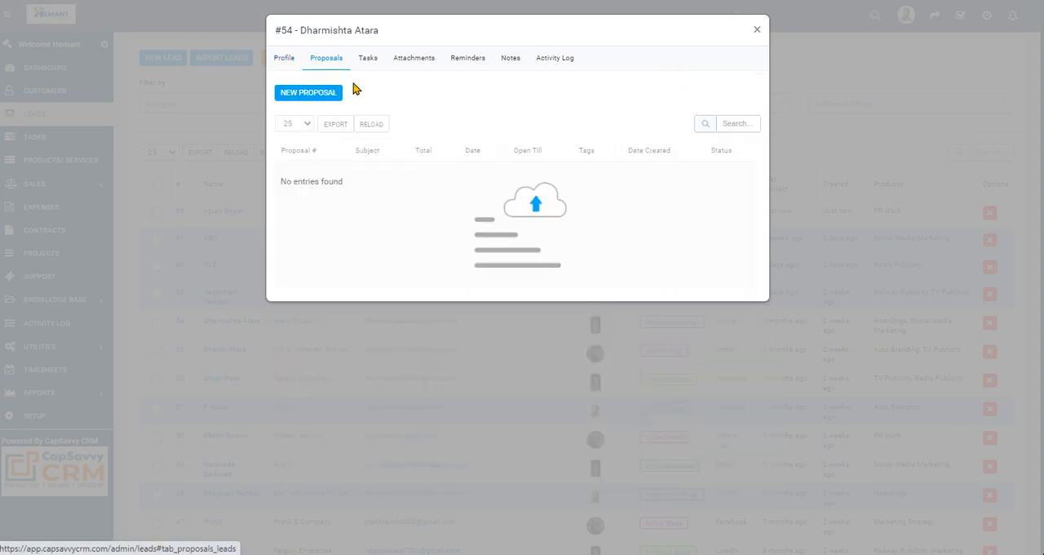
{"action": "left_click", "coordinate": [381, 69]}
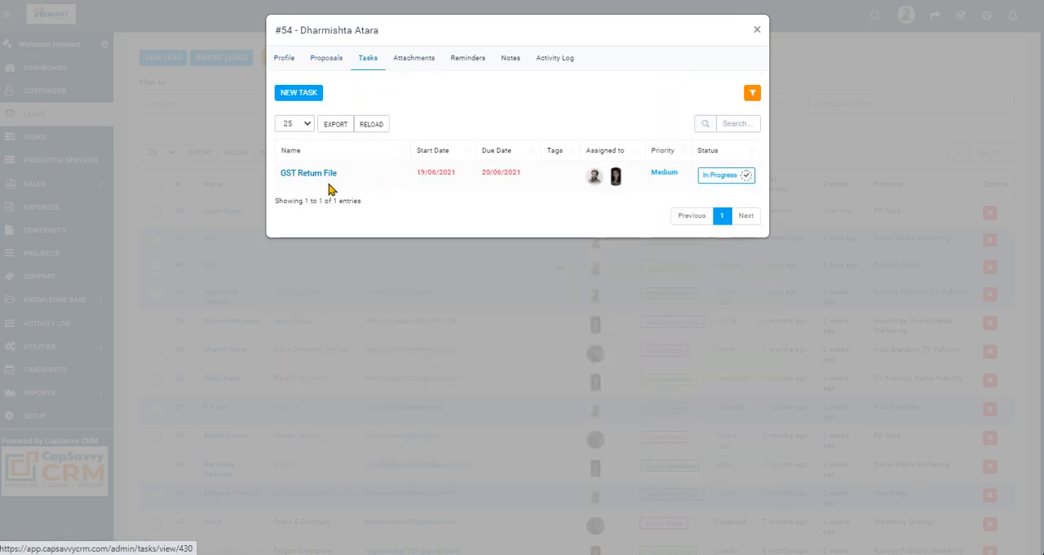
{"action": "left_click", "coordinate": [421, 61]}
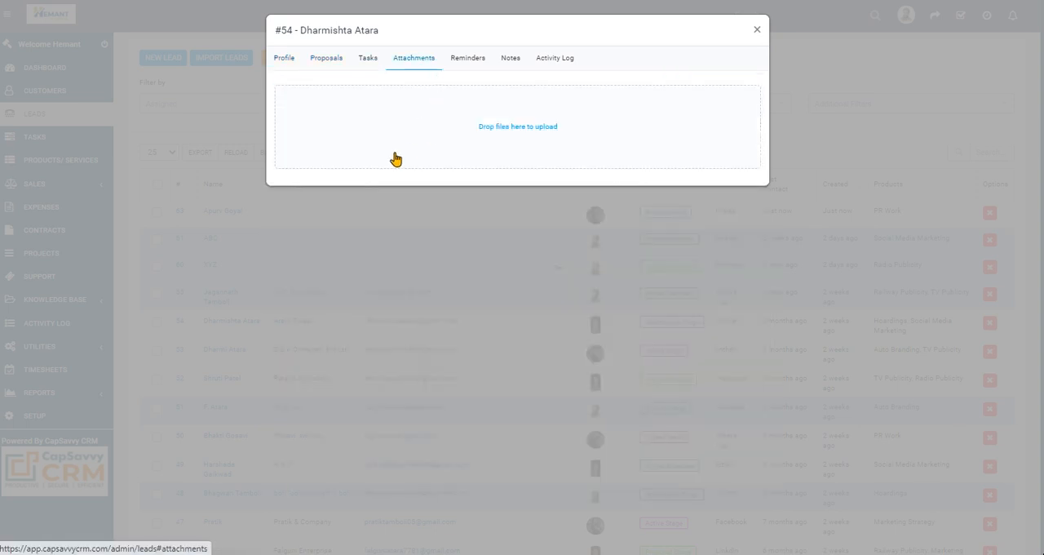
{"action": "left_click", "coordinate": [757, 31]}
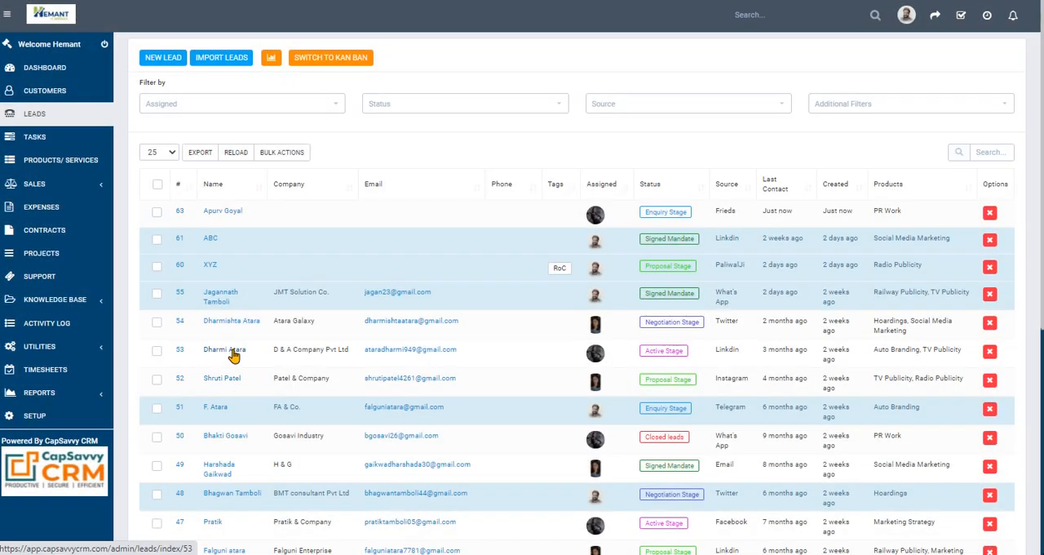
- Check the profile and proposals of the D & A Company Pvt Ltd lead, and close its record
{"action": "left_click", "coordinate": [232, 351]}
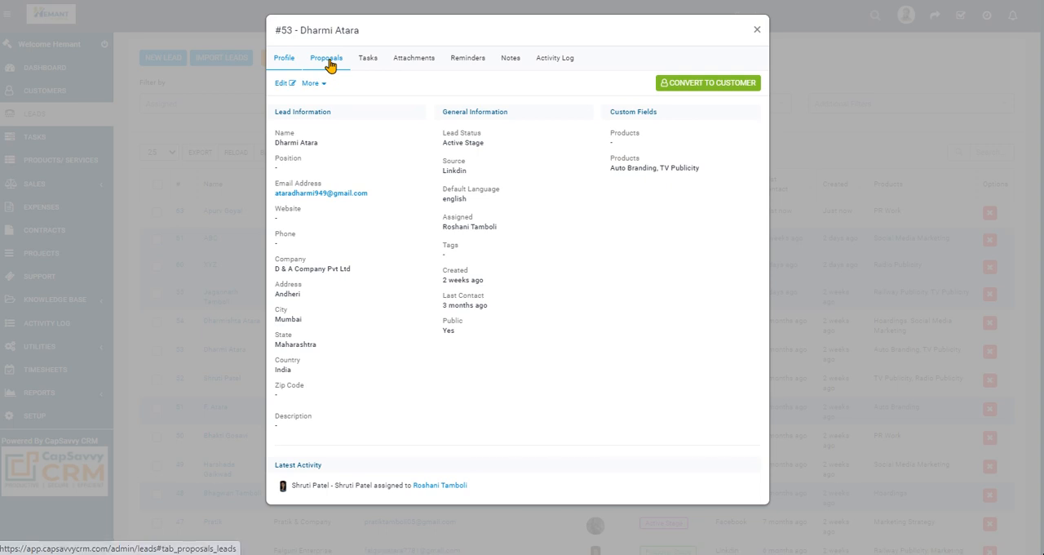
{"action": "left_click", "coordinate": [332, 64]}
{"action": "left_click", "coordinate": [755, 31]}
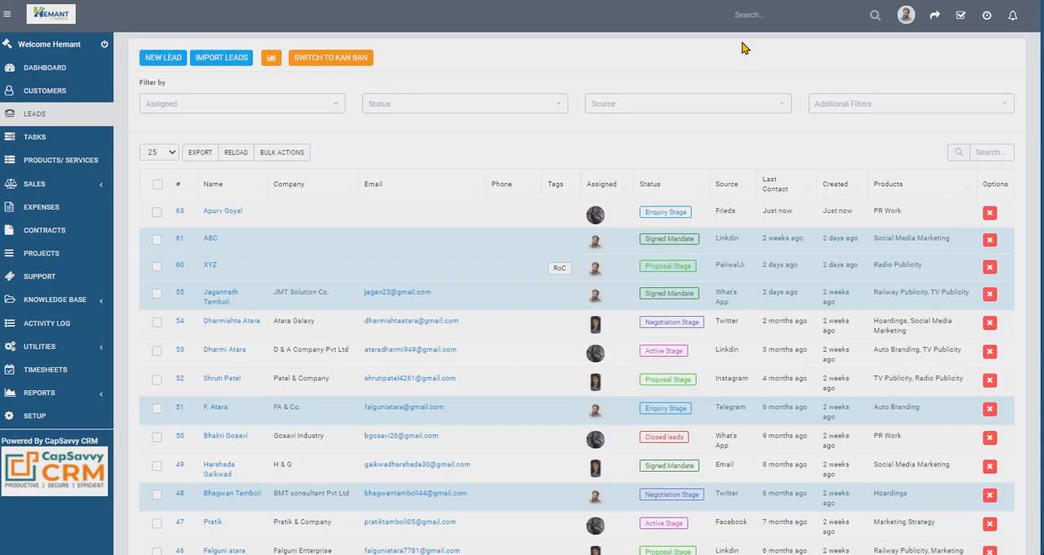
- Review the profile, proposals, tasks and attachments of the BMT consultant Pvt Ltd lead, and close its record
{"action": "left_click", "coordinate": [223, 494]}
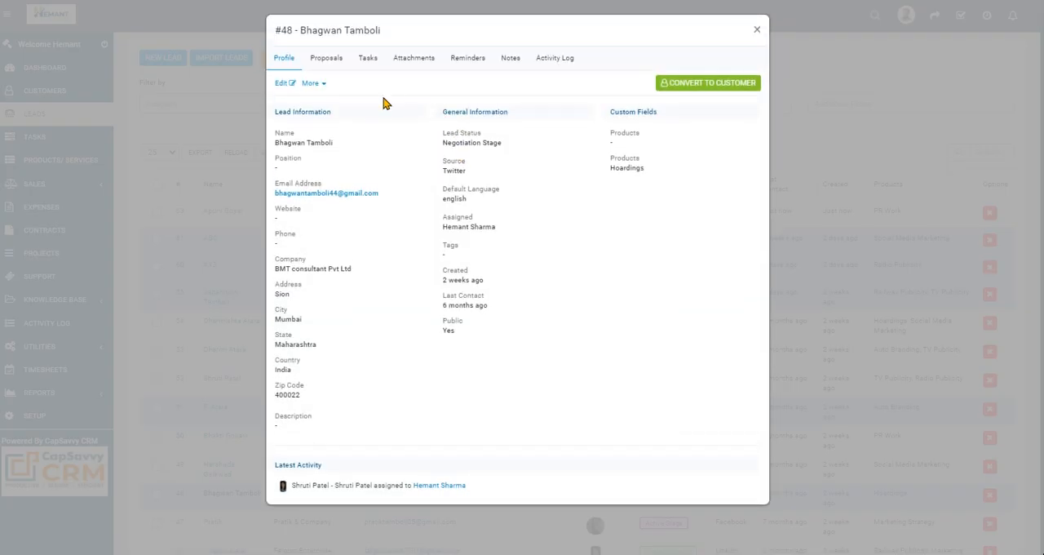
{"action": "left_click", "coordinate": [330, 63]}
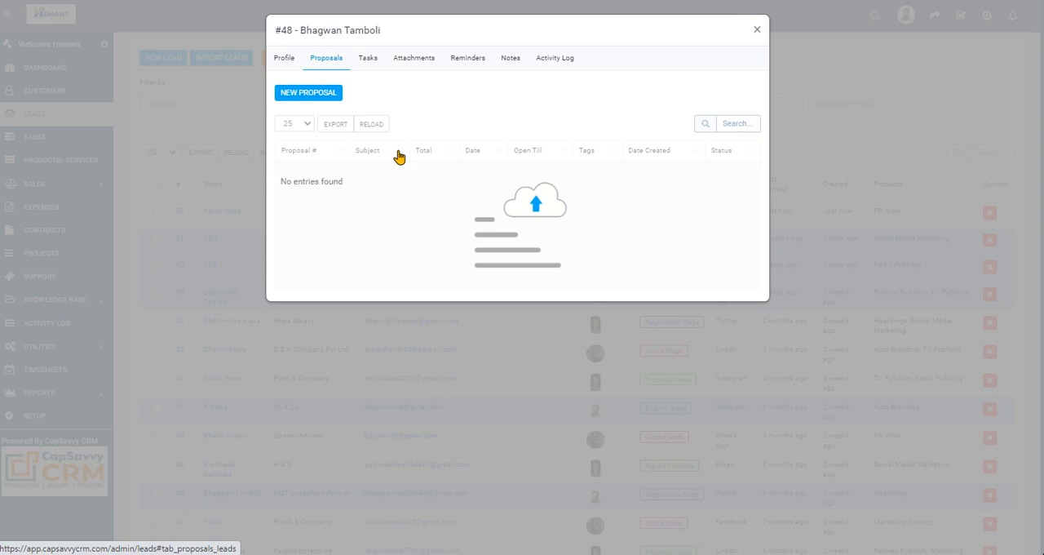
{"action": "left_click", "coordinate": [368, 62]}
{"action": "left_click", "coordinate": [422, 64]}
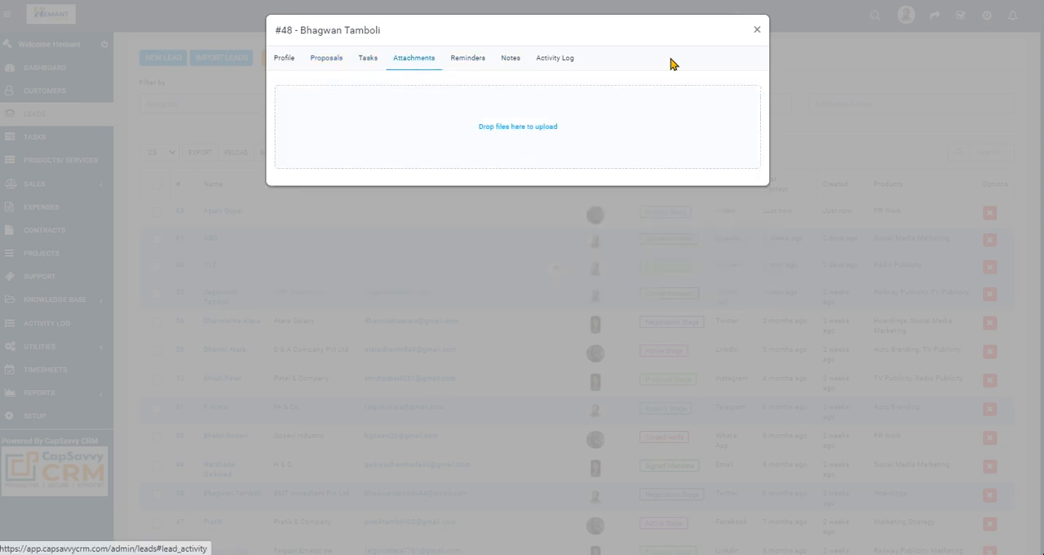
{"action": "left_click", "coordinate": [757, 30]}
- Open a new proposal form from the Jayesh Electric & Co. lead, look it over, and return to the leads list unsaved
{"action": "scroll", "coordinate": [396, 327], "scroll_direction": "down", "scroll_amount": 1}
{"action": "scroll", "coordinate": [395, 342], "scroll_direction": "down", "scroll_amount": 3}
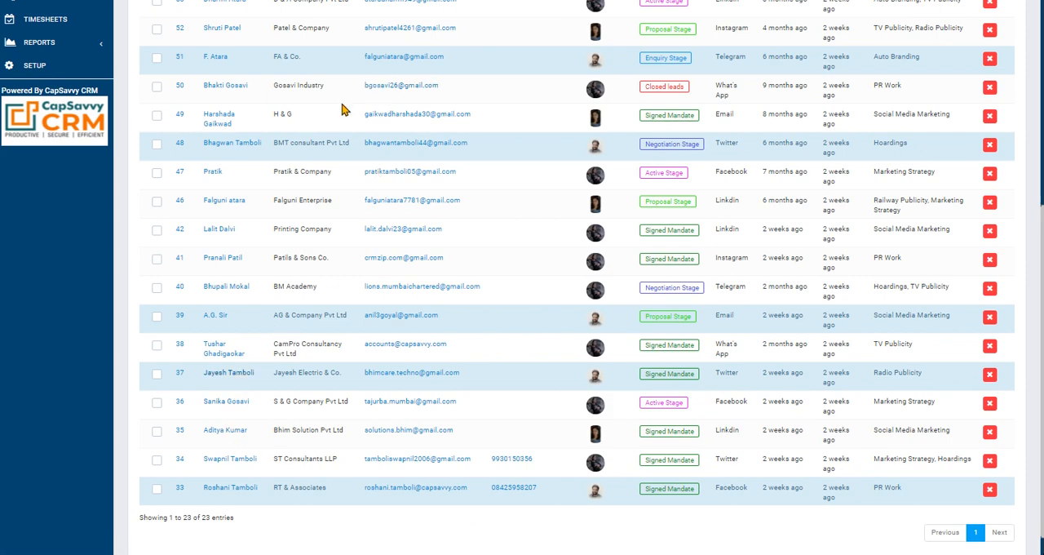
{"action": "scroll", "coordinate": [379, 123], "scroll_direction": "up", "scroll_amount": 3}
{"action": "scroll", "coordinate": [267, 338], "scroll_direction": "down", "scroll_amount": 3}
{"action": "left_click", "coordinate": [225, 346]}
{"action": "left_click", "coordinate": [337, 59]}
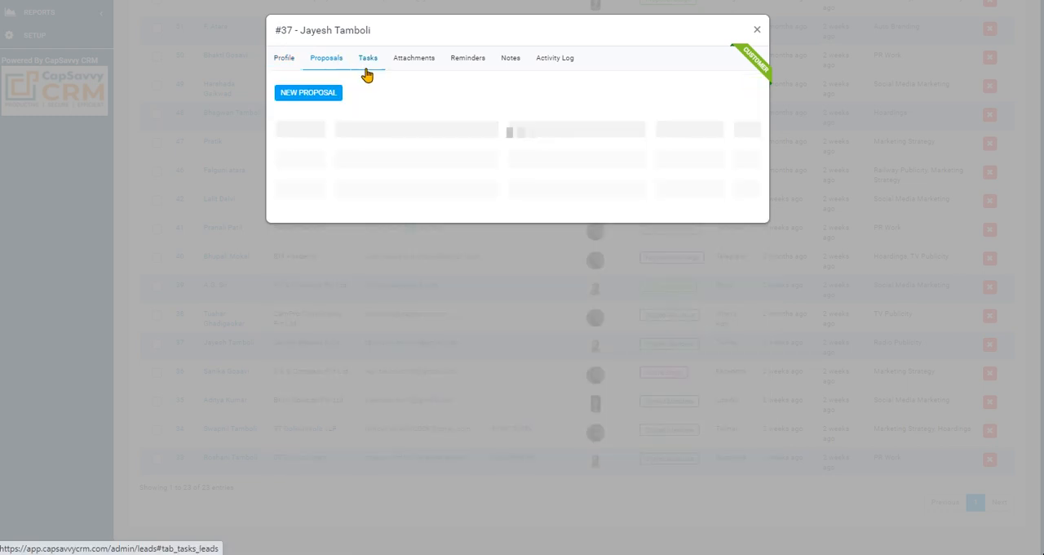
{"action": "left_click", "coordinate": [308, 94]}
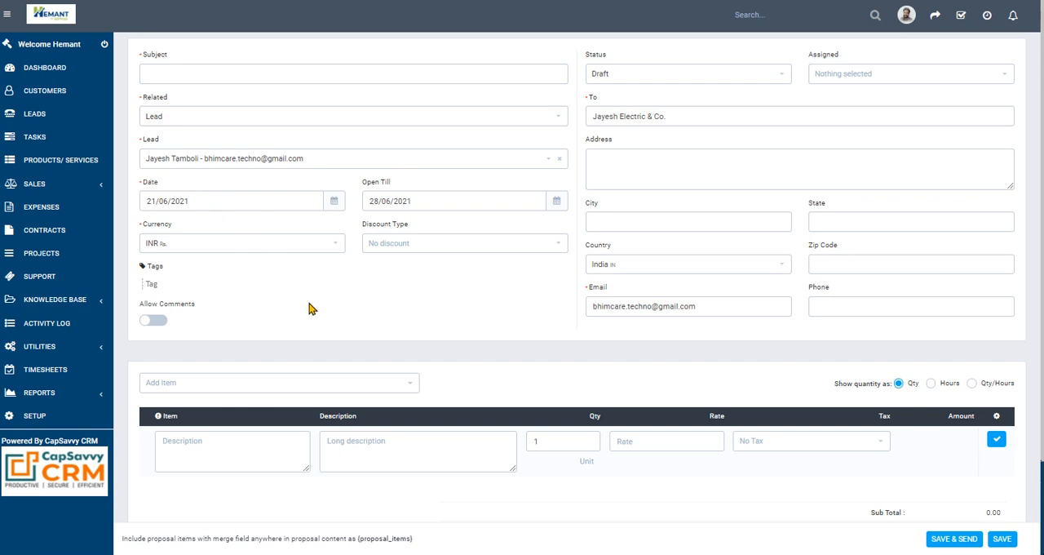
{"action": "left_click", "coordinate": [37, 112]}
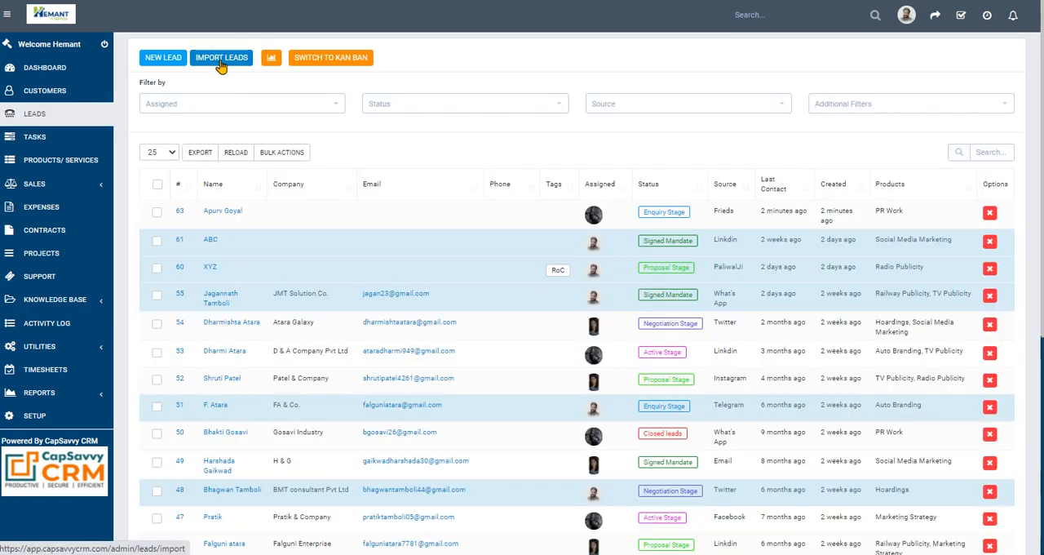
- Download the sample CSV from the lead import page, examine its columns in Excel, and close the workbook
{"action": "left_click", "coordinate": [221, 61]}
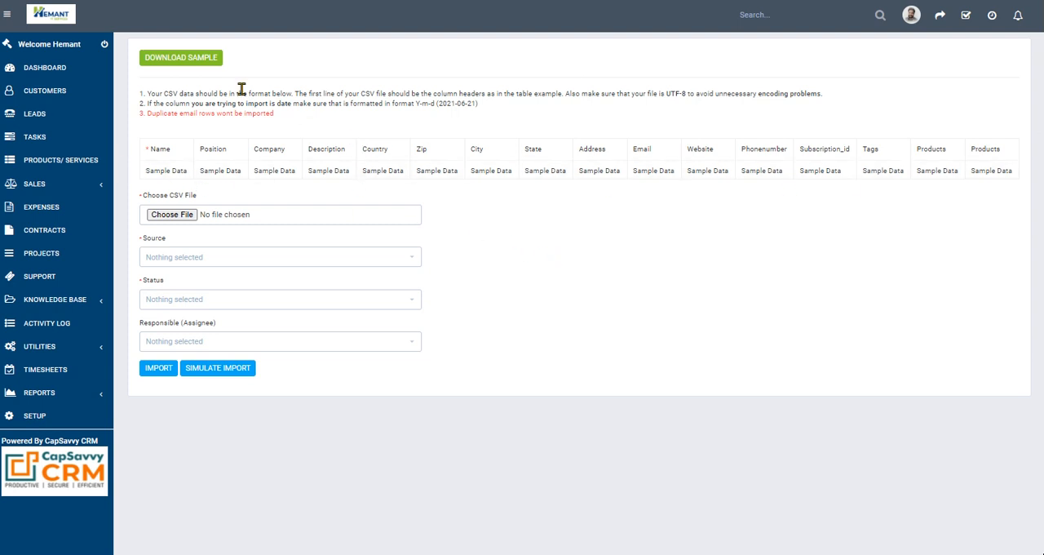
{"action": "left_click", "coordinate": [203, 57]}
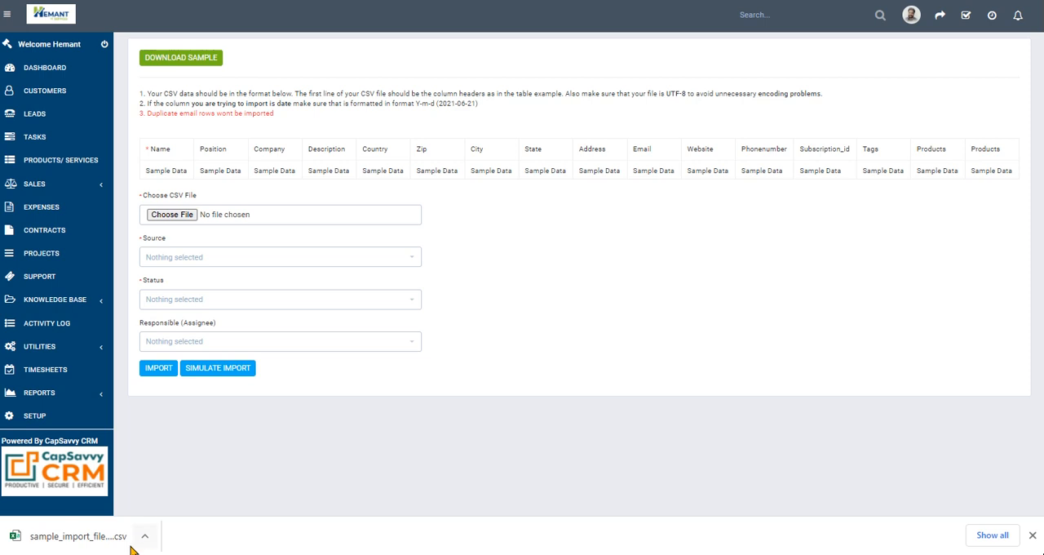
{"action": "left_click", "coordinate": [93, 536]}
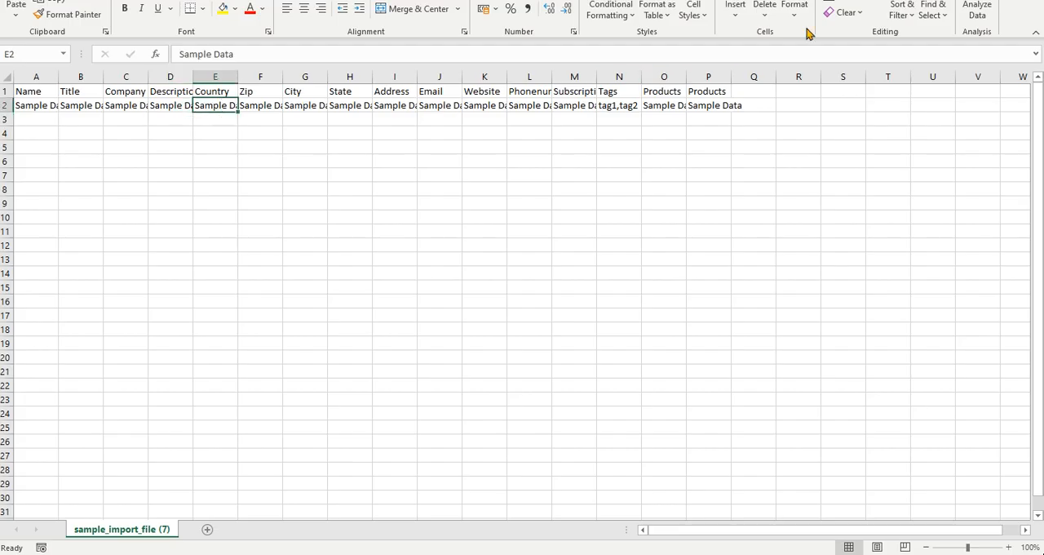
{"action": "left_click", "coordinate": [529, 160]}
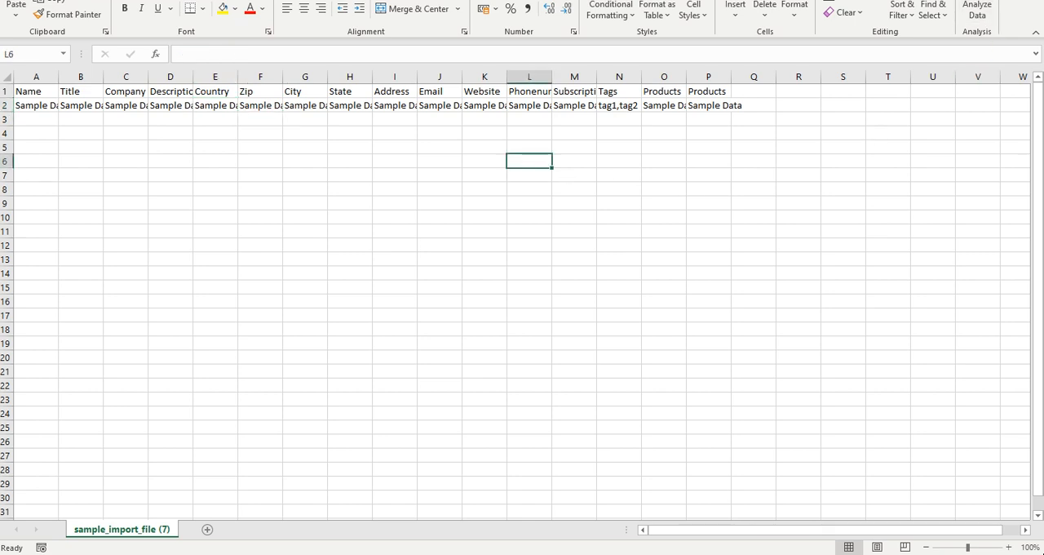
{"action": "key", "text": "alt+F4"}
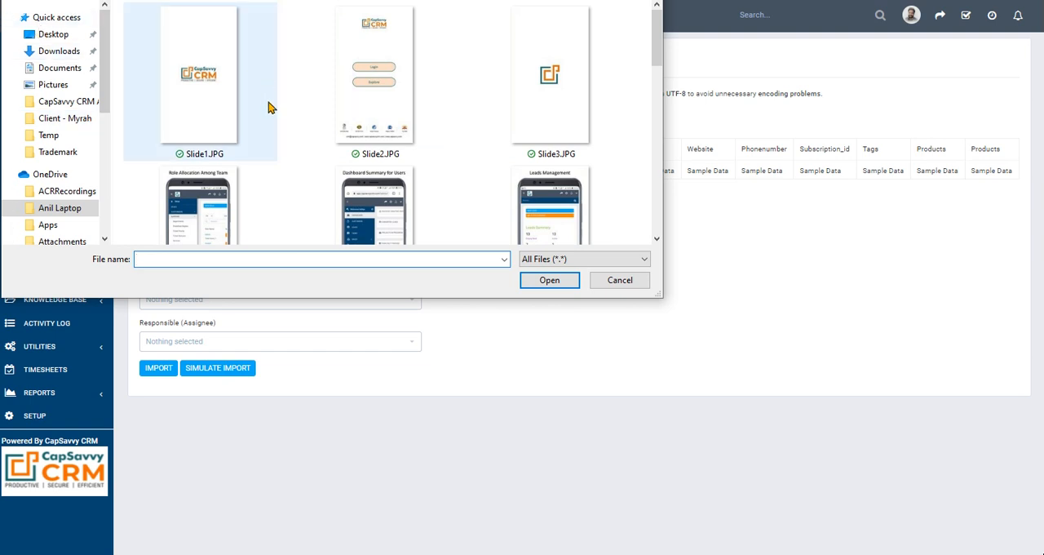
- Choose sample_import_file (7).csv from the Temp folder as the CSV file for the lead import
{"action": "left_click", "coordinate": [285, 184]}
{"action": "key", "text": "BackSpace"}
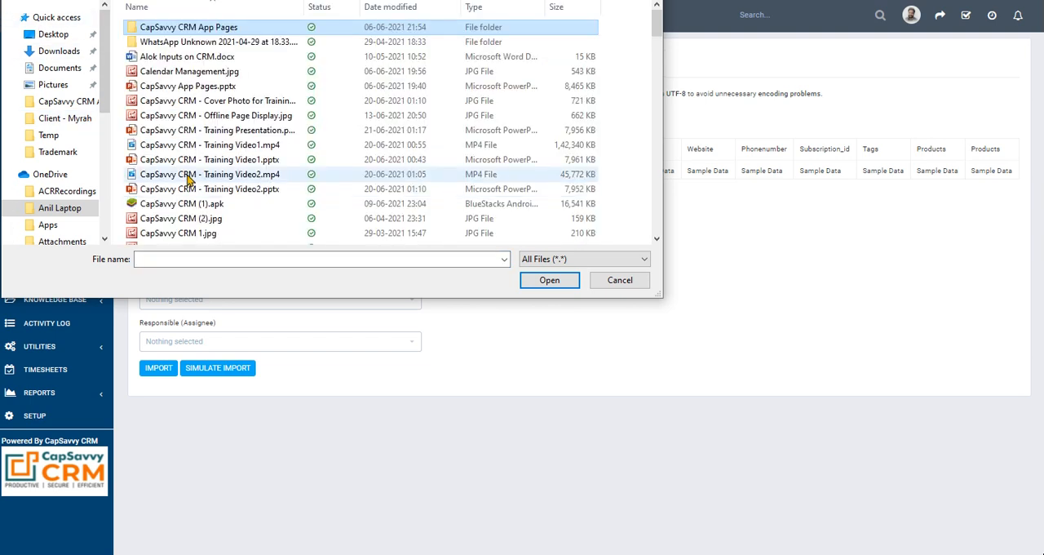
{"action": "left_click", "coordinate": [59, 210]}
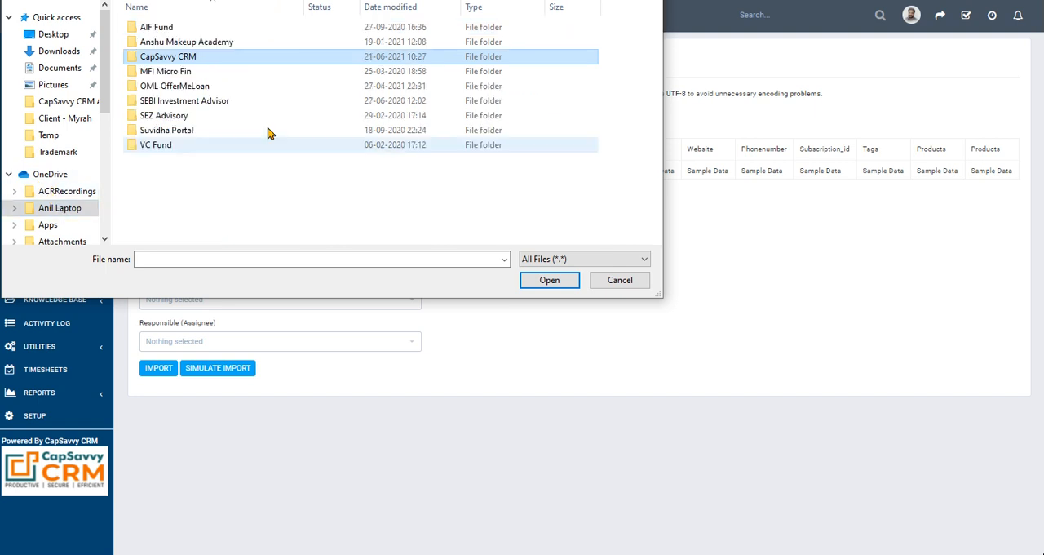
{"action": "double_click", "coordinate": [188, 131]}
{"action": "double_click", "coordinate": [169, 71]}
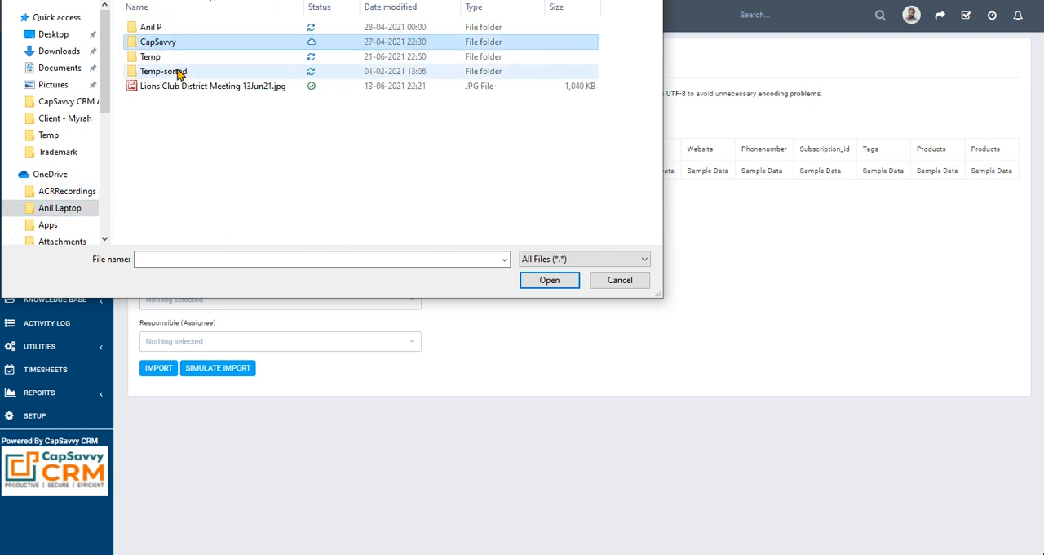
{"action": "double_click", "coordinate": [163, 59]}
{"action": "left_click", "coordinate": [173, 51]}
{"action": "left_click", "coordinate": [545, 280]}
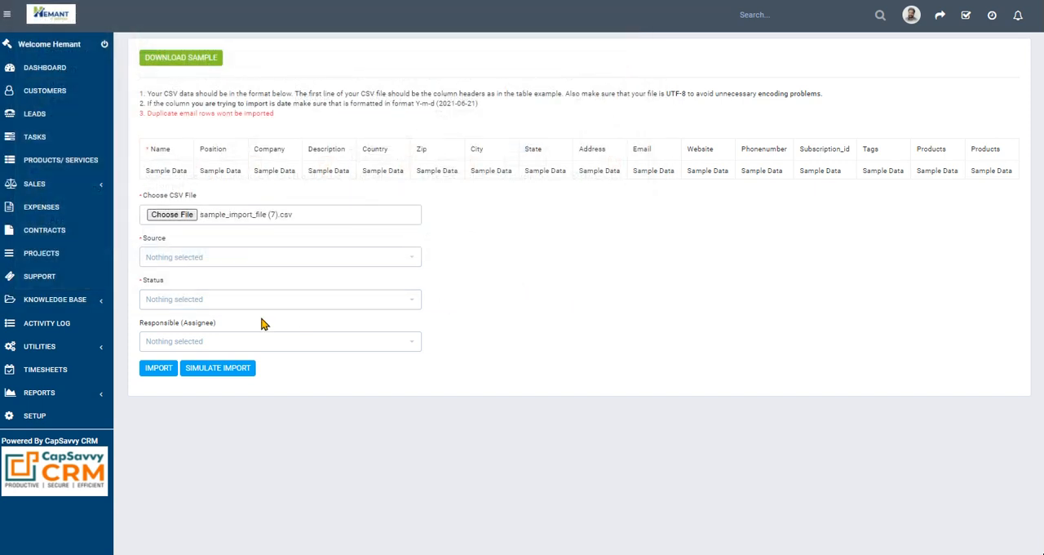
- Set the import's source to Linkdin and status to Proposal Stage, choose a responsible staff member, and import the leads
{"action": "left_click", "coordinate": [187, 257]}
{"action": "left_click", "coordinate": [188, 326]}
{"action": "left_click", "coordinate": [194, 302]}
{"action": "left_click", "coordinate": [198, 367]}
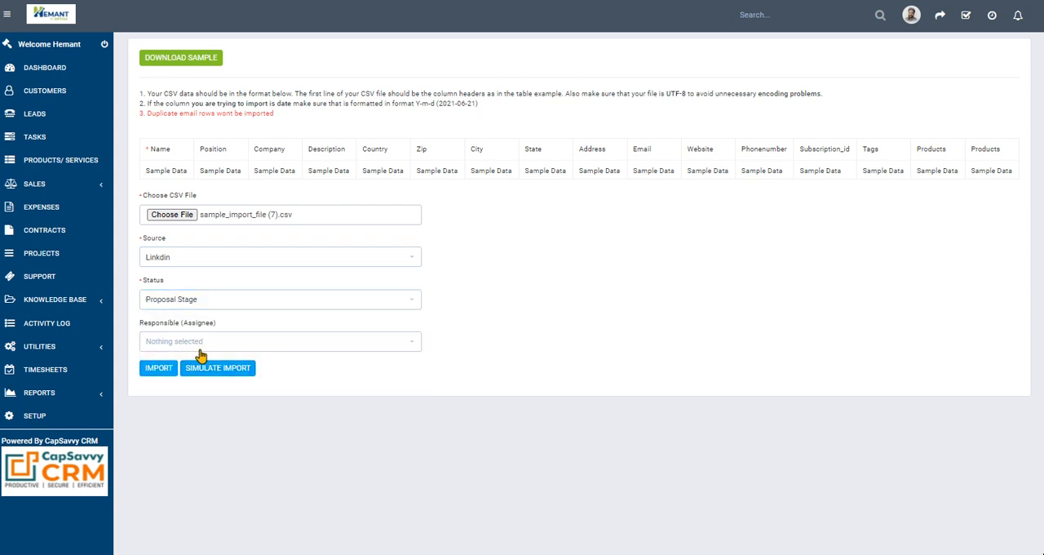
{"action": "left_click", "coordinate": [198, 351]}
{"action": "left_click", "coordinate": [189, 413]}
{"action": "left_click", "coordinate": [166, 371]}
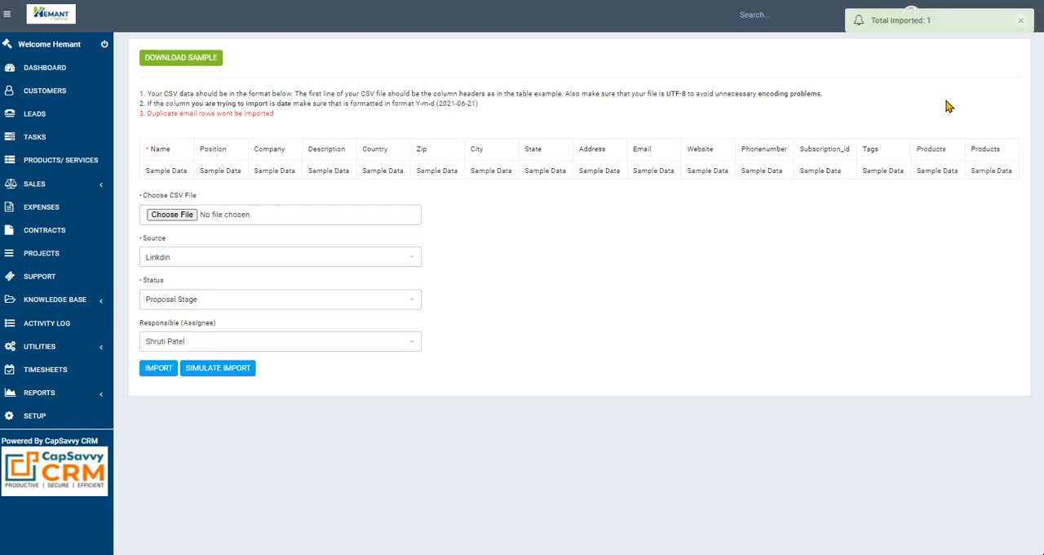
- Return to the leads list and look through it for the imported Sample Data lead
{"action": "left_click", "coordinate": [37, 114]}
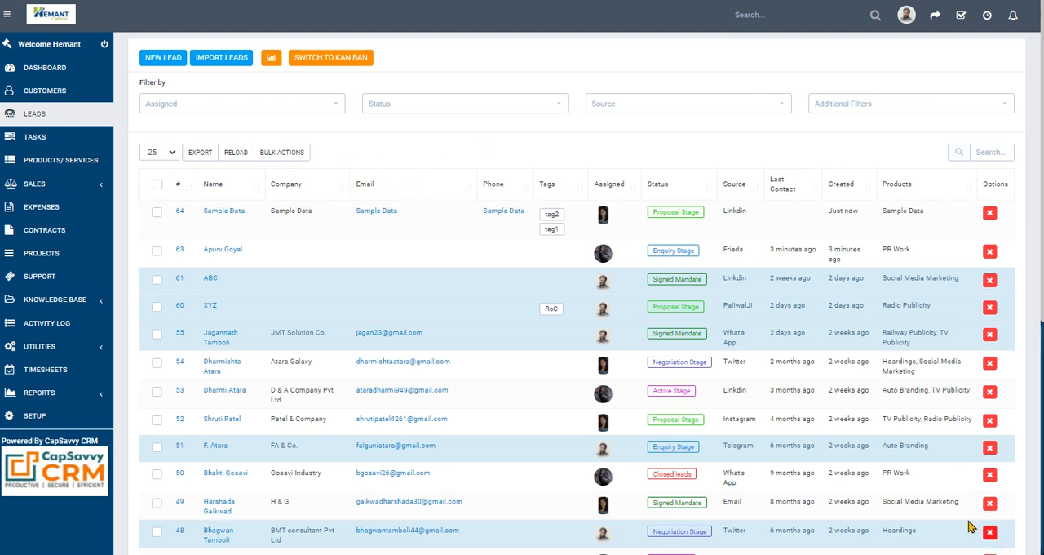
{"action": "scroll", "coordinate": [767, 348], "scroll_direction": "down", "scroll_amount": 3}
{"action": "scroll", "coordinate": [677, 244], "scroll_direction": "up", "scroll_amount": 3}
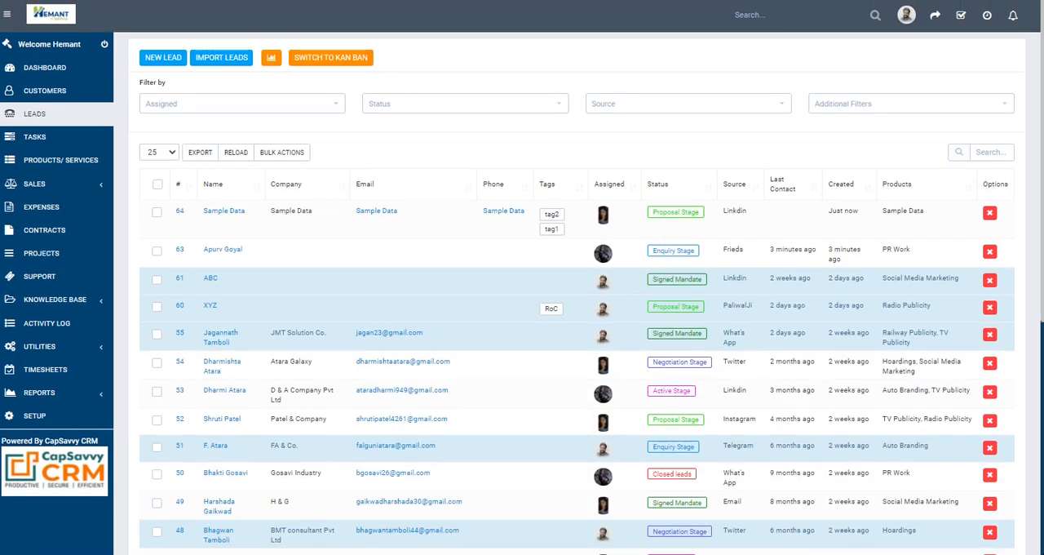